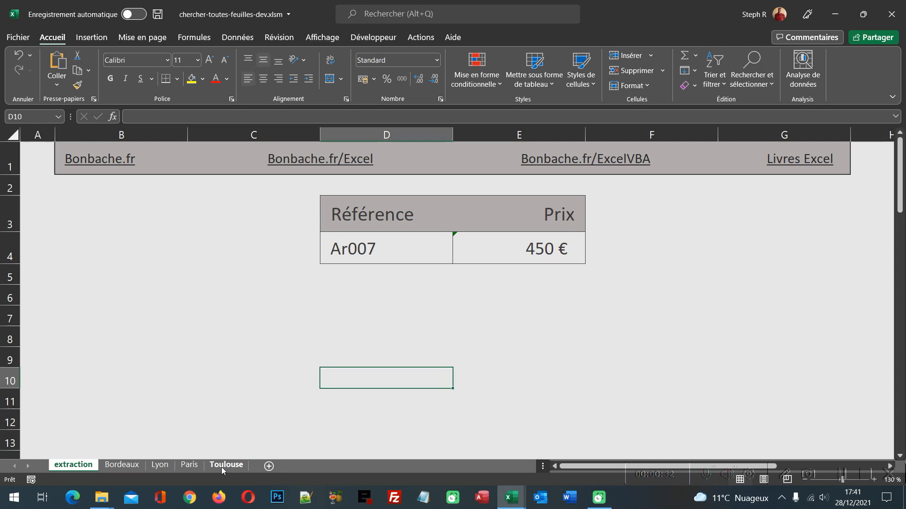
Choose Ar011 as the reference in cell D4 of the extraction sheet.
left_click(440, 250)
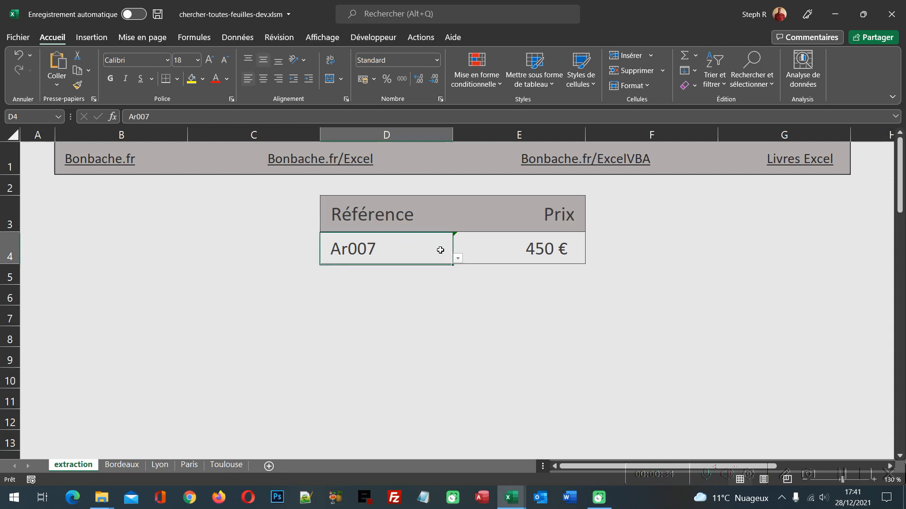
left_click(458, 258)
key("Escape")
left_click(427, 315)
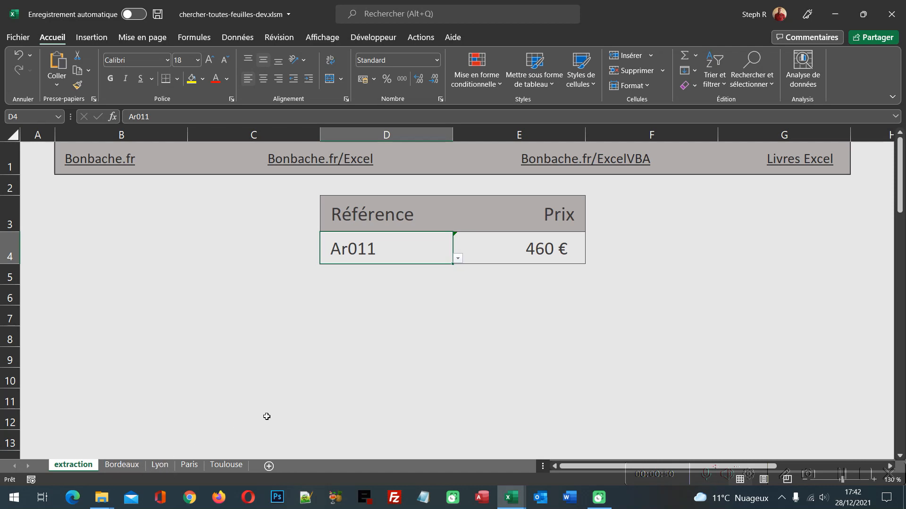
left_click(301, 333)
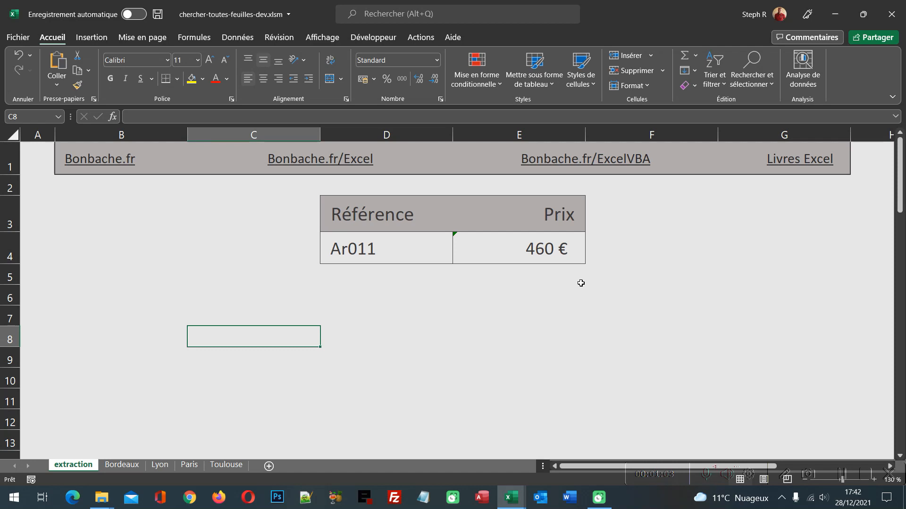
Switch to the chercher-toutes-feuilles.xlsm workbook, choose Ar023 as the reference in D4 and select the price cell E4.
left_click(513, 498)
left_click(573, 460)
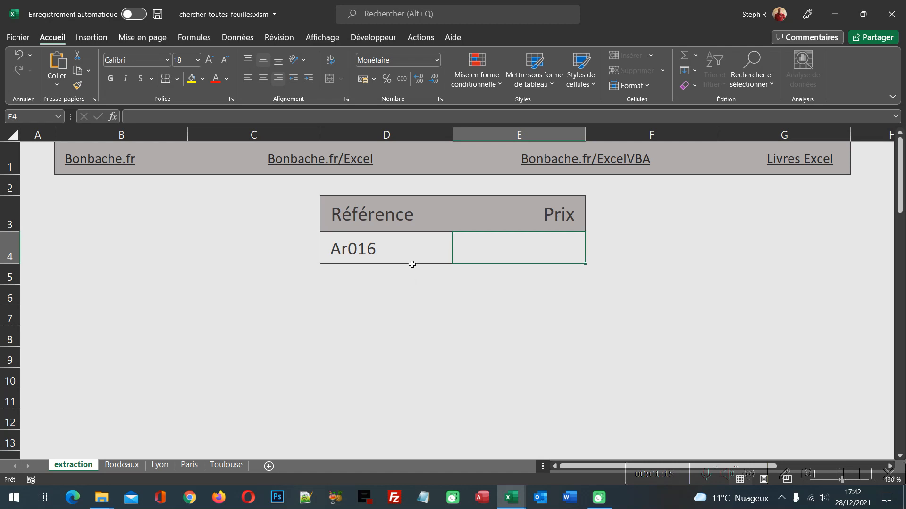
left_click(415, 248)
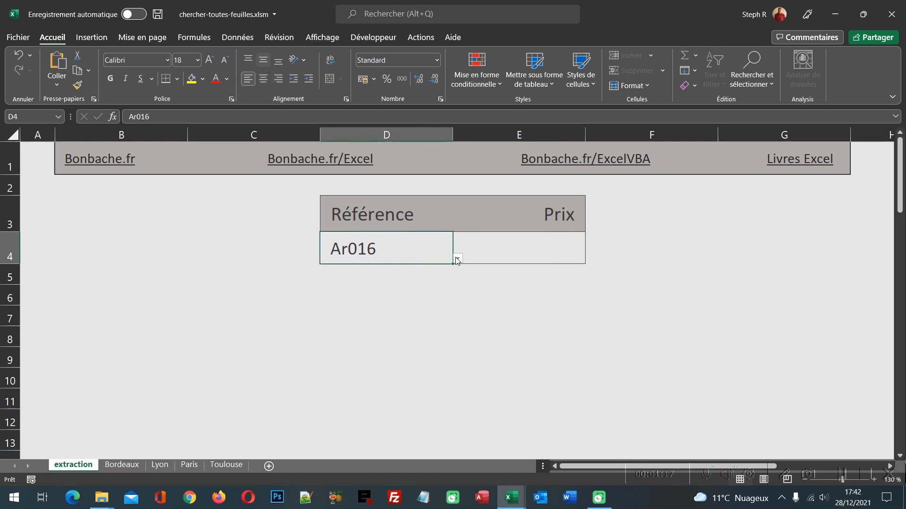
left_click(457, 259)
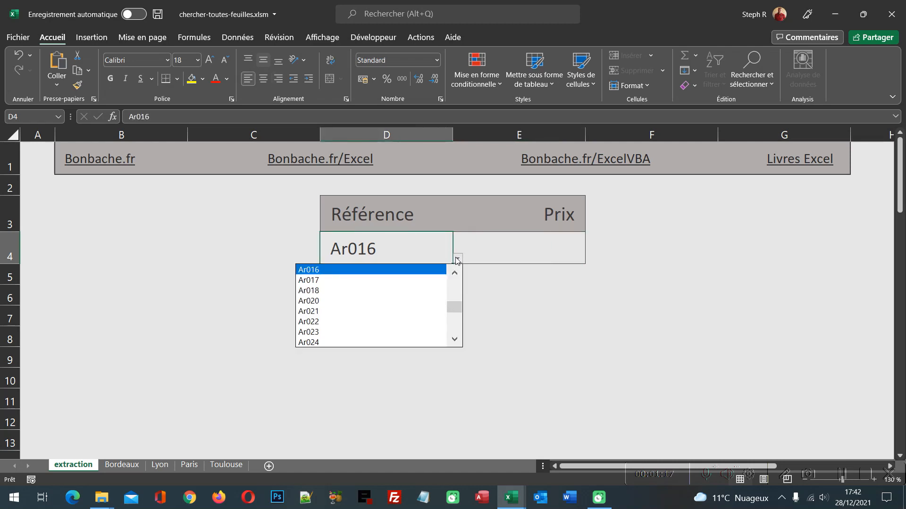
left_click(352, 332)
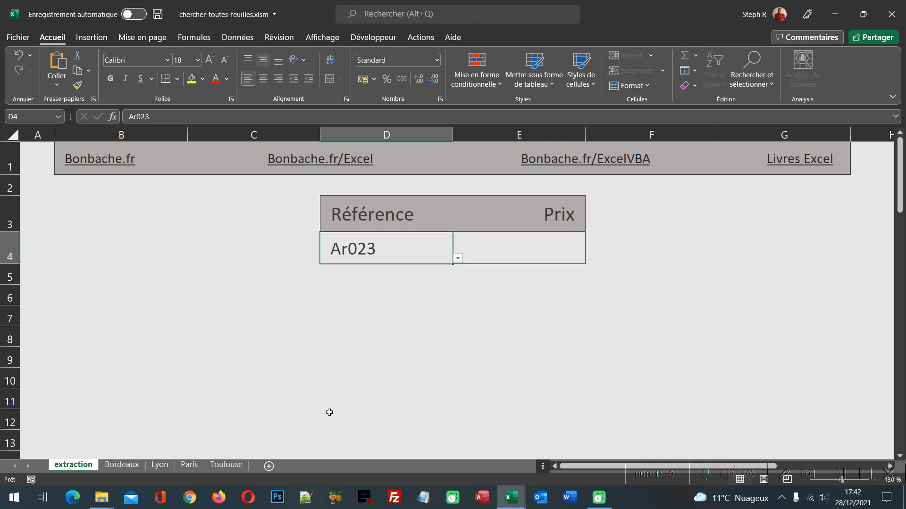
left_click(556, 244)
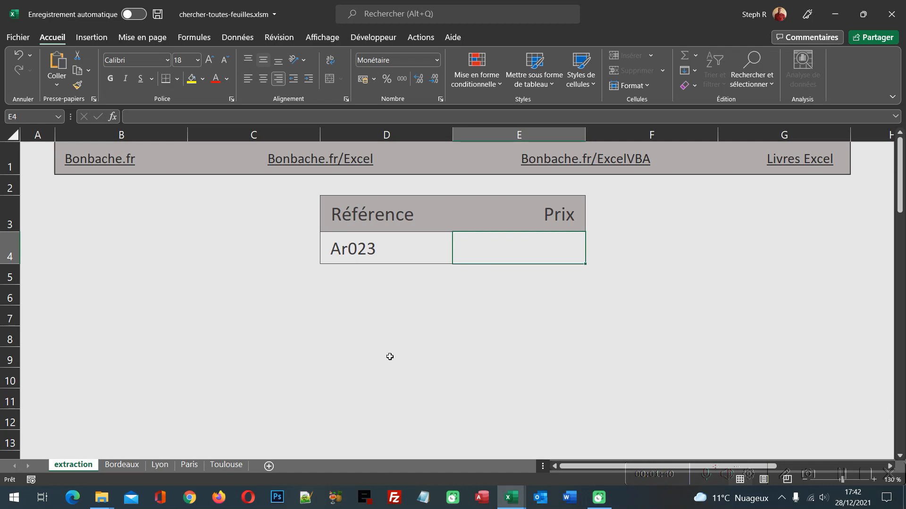
Examine the reference and price tables on the Bordeaux, Lyon, Paris and Toulouse sheets.
left_click(126, 469)
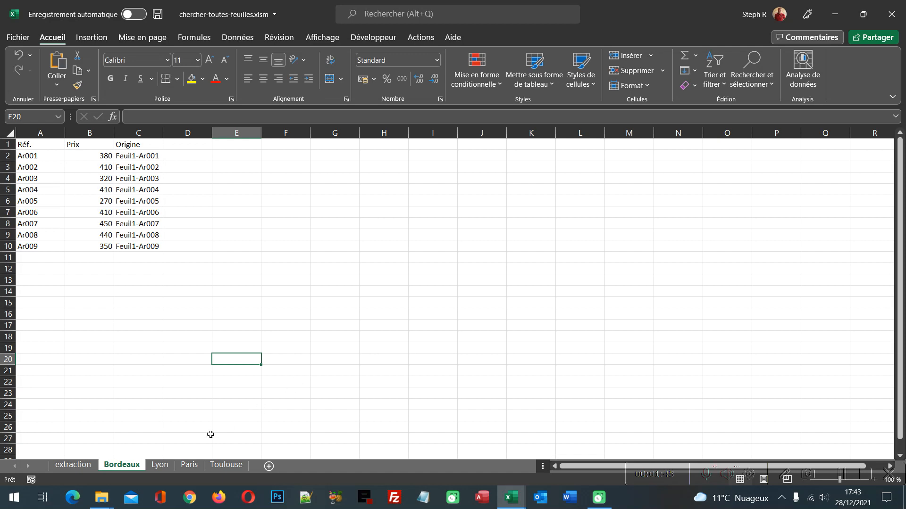
left_click(161, 466)
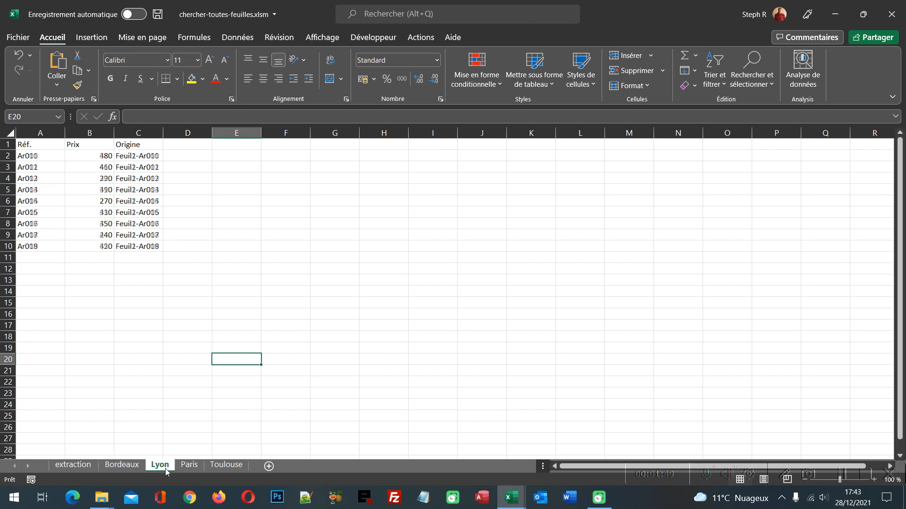
left_click(190, 469)
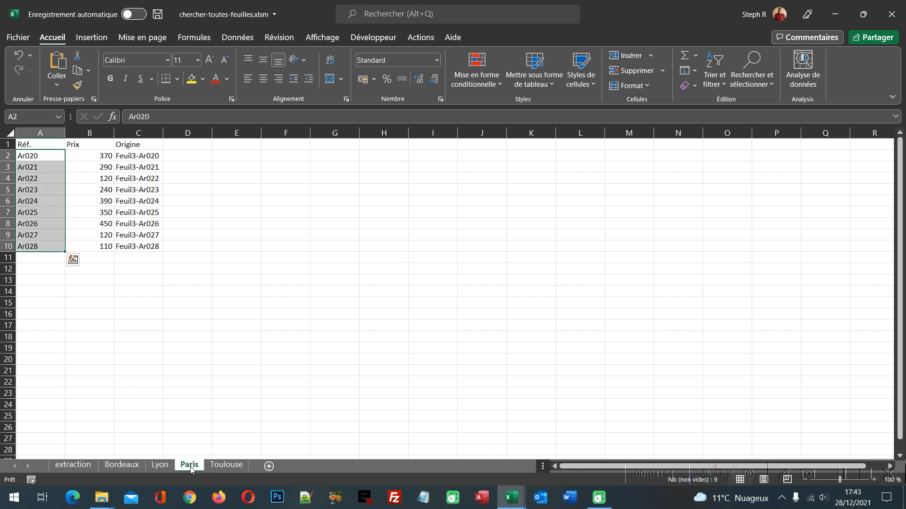
left_click(226, 466)
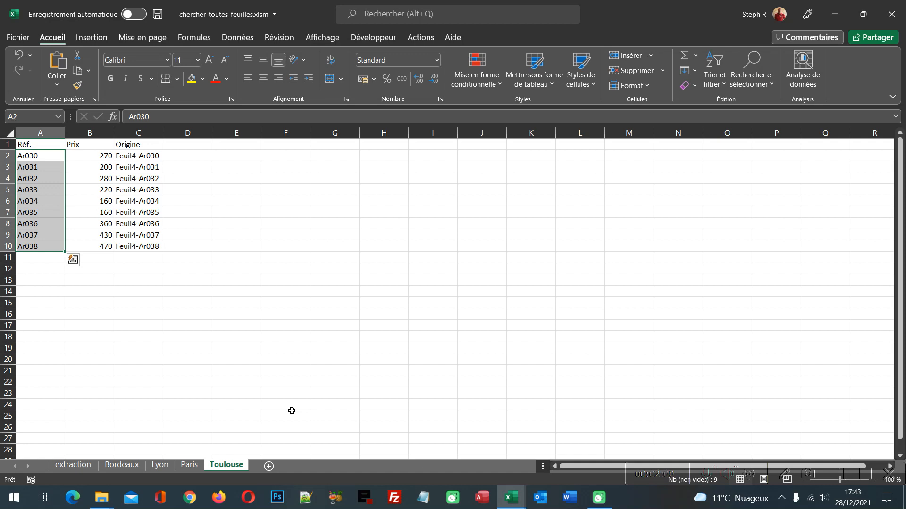
left_click(121, 466)
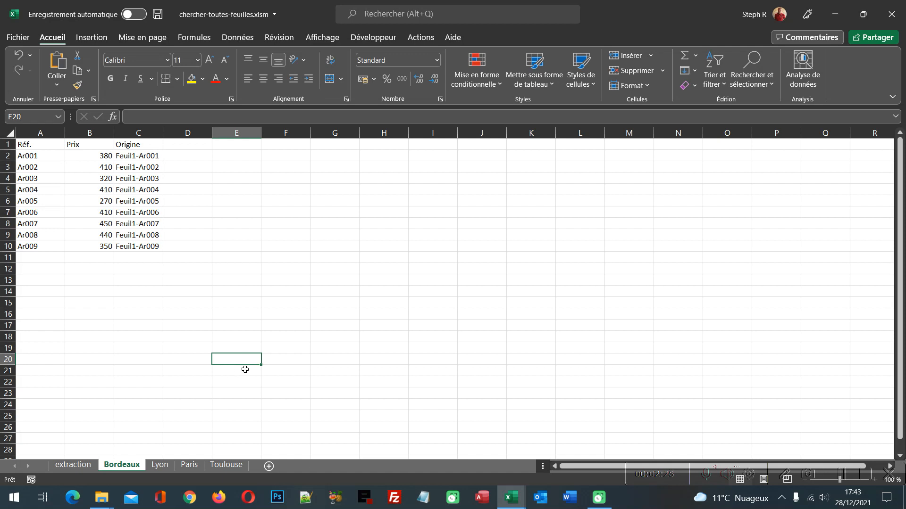
Inspect the formula behind the defined name nomF in the name manager.
left_click(197, 41)
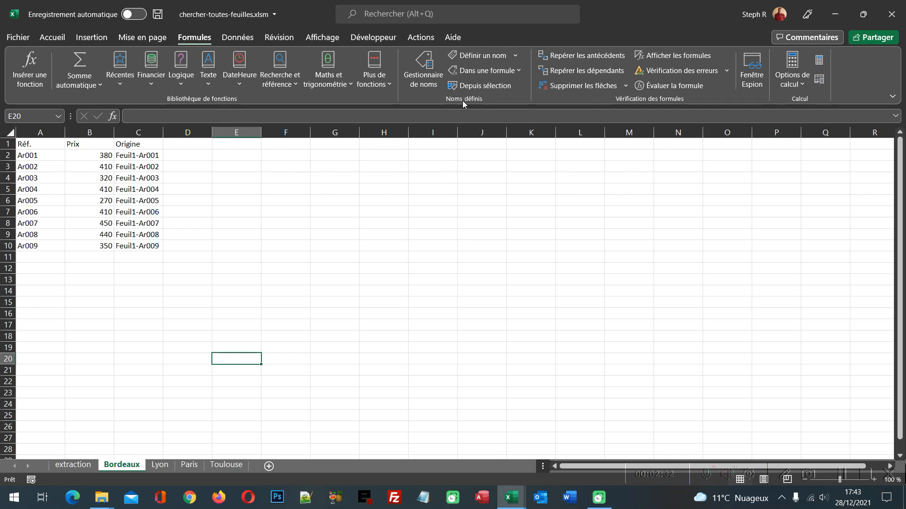
left_click(426, 81)
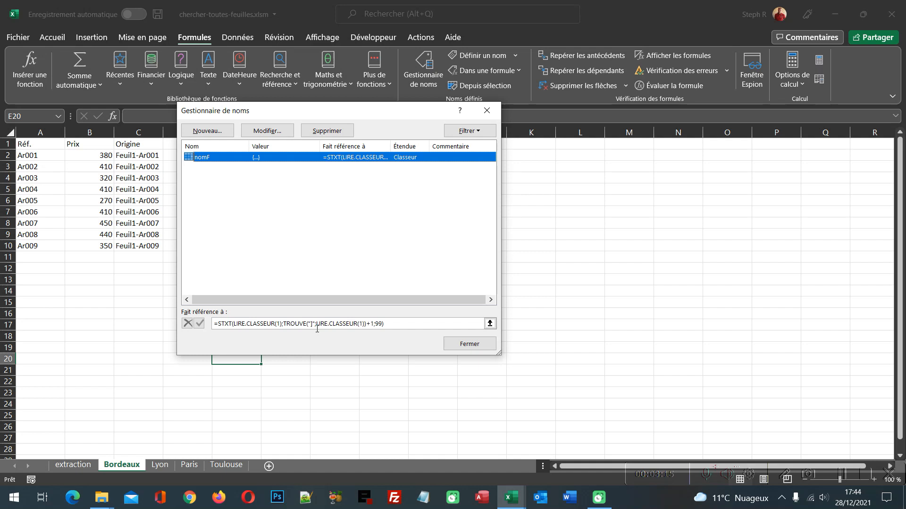
left_click(470, 345)
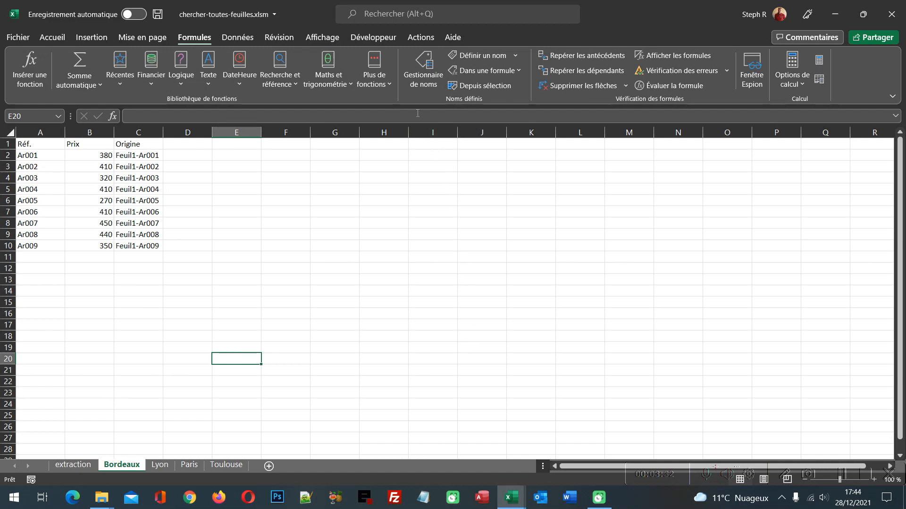
Check the macro security settings for VBA and Excel 4.0 macros.
left_click(385, 38)
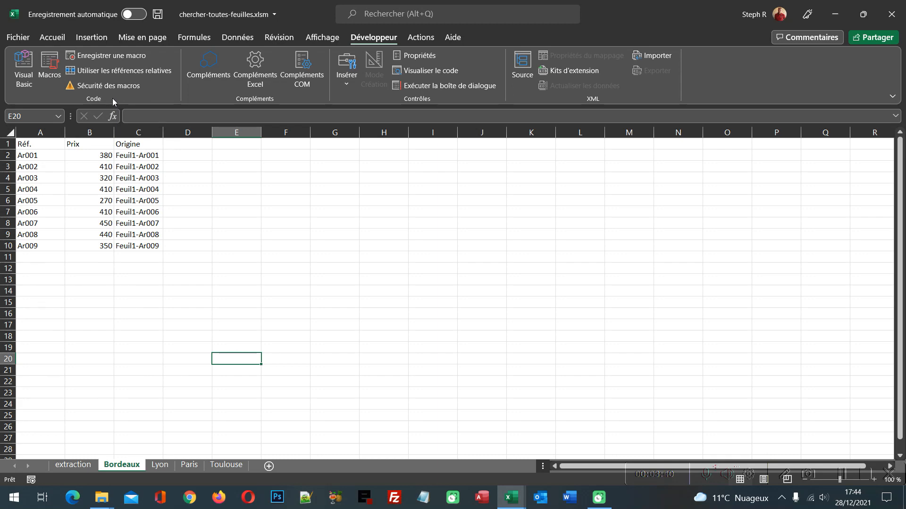
left_click(103, 88)
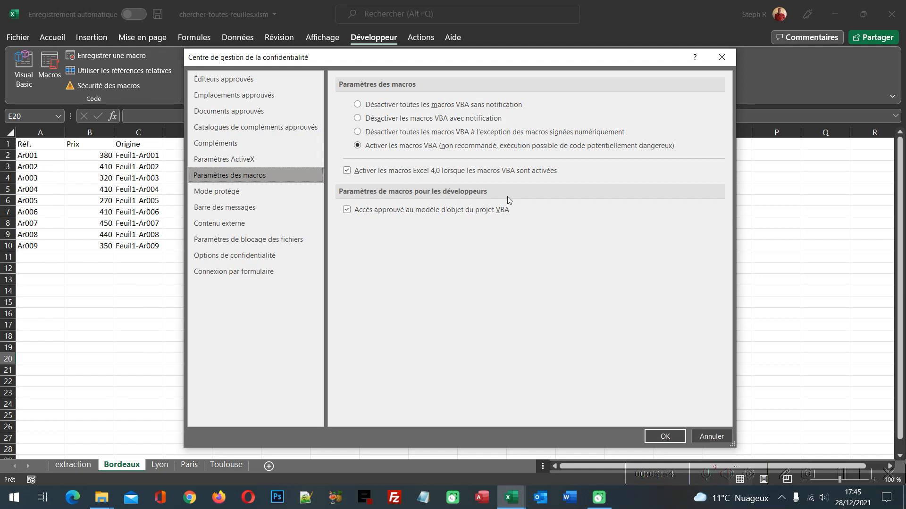
left_click(666, 437)
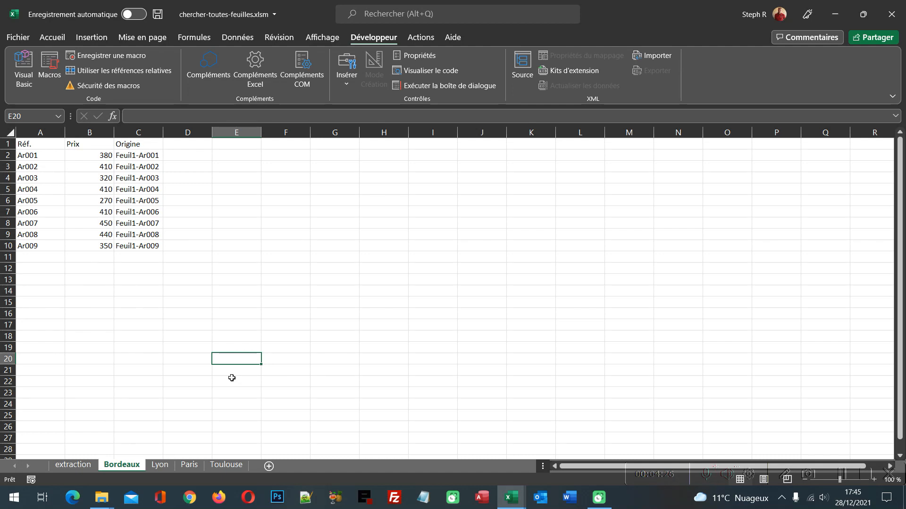
Begin the price formula in cell E4 of the extraction sheet with =SommeProd(Somme.Si(.
left_click(81, 466)
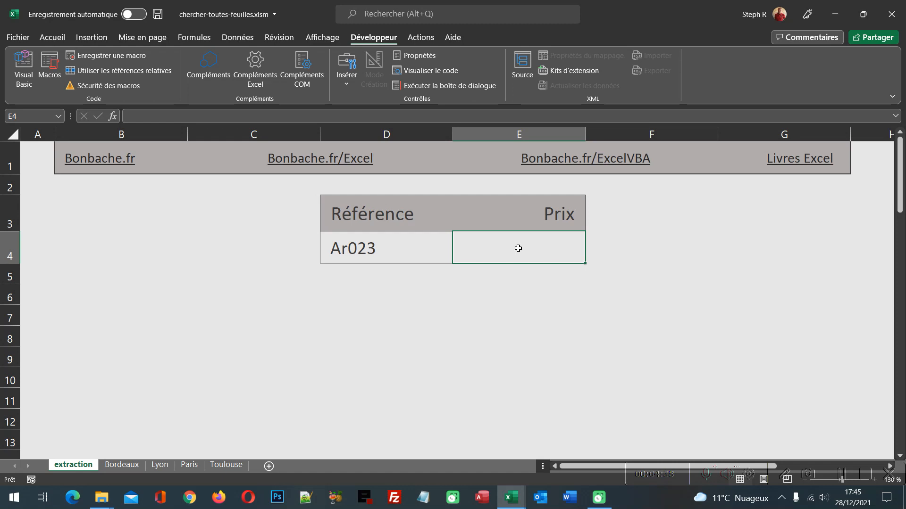
type("=")
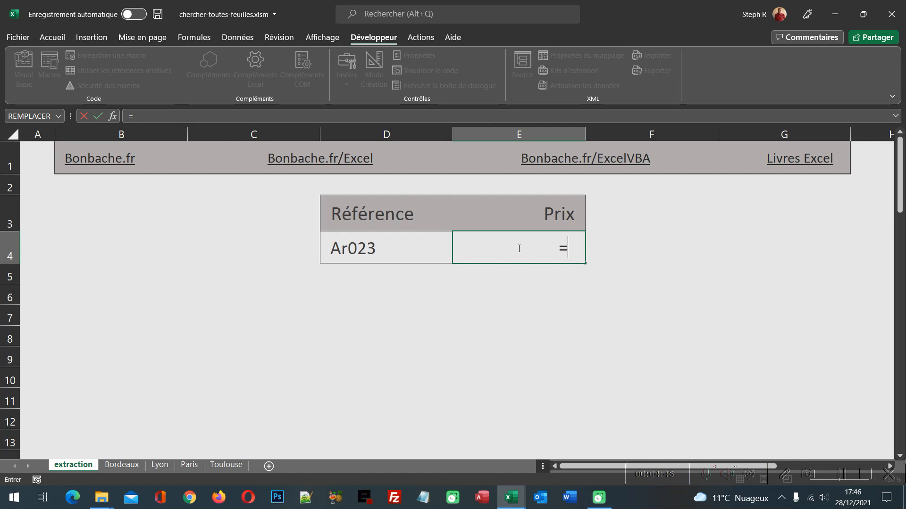
type("Somm")
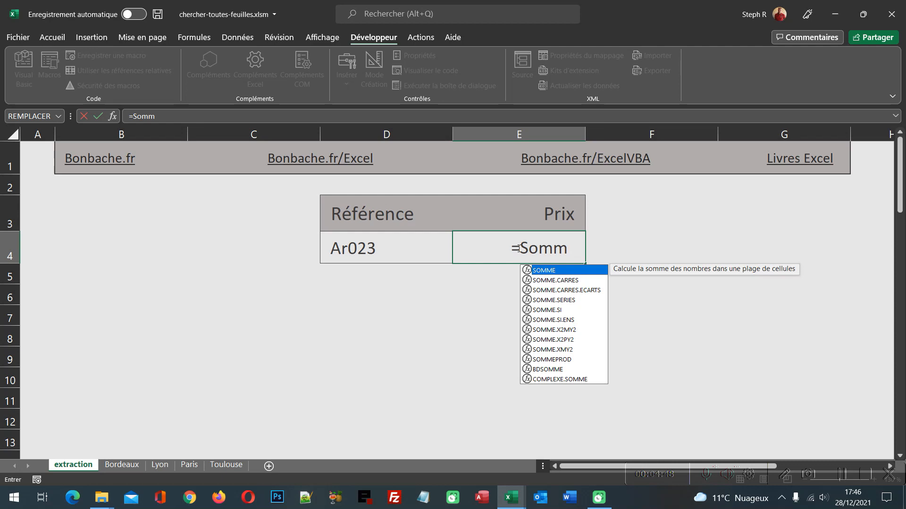
type("eProd")
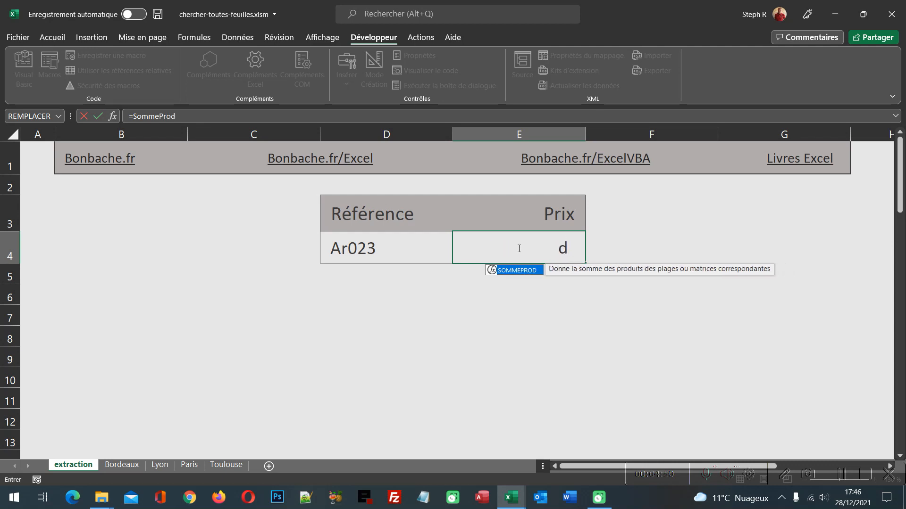
type("(")
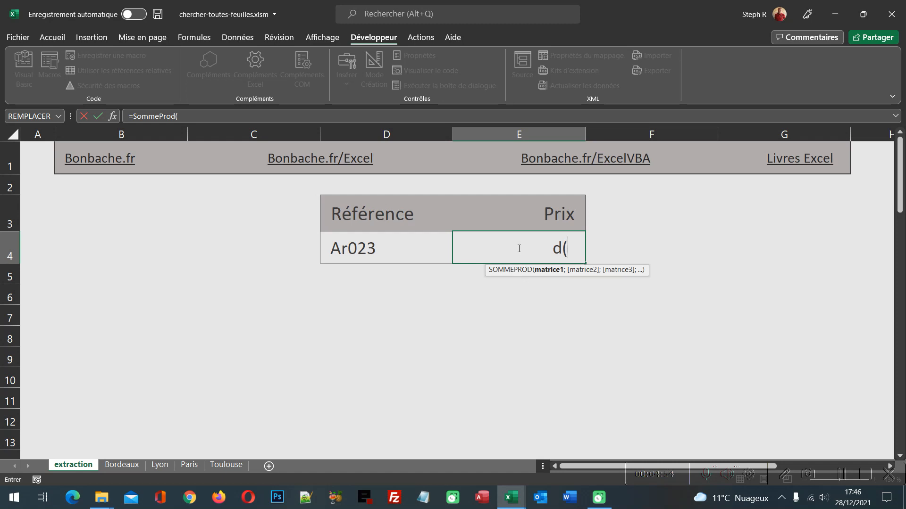
type("Somm")
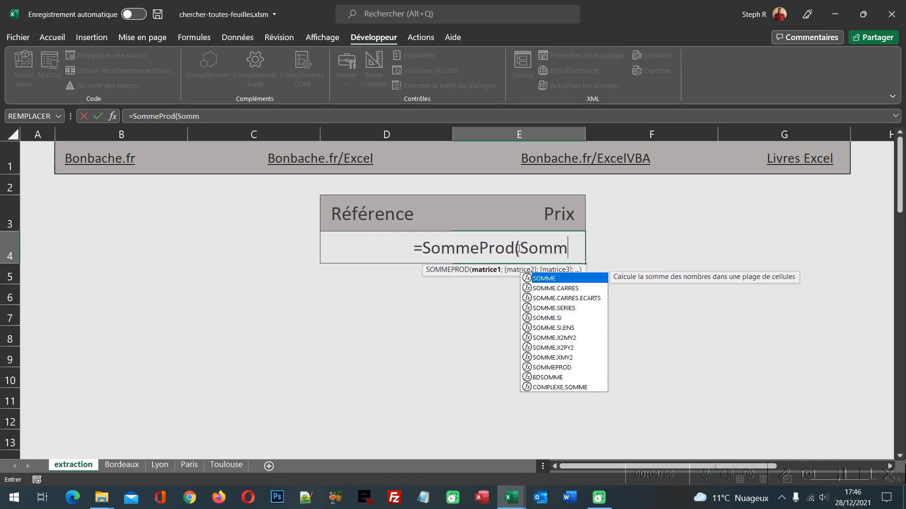
type("e.Si(")
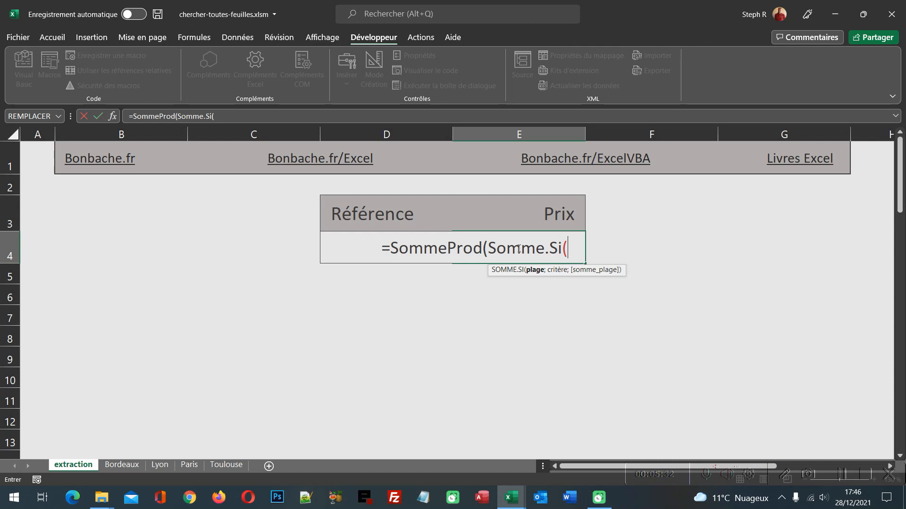
Start Somme.Si's range argument with Indirect("'" & nomF & so it builds on the sheet names.
type("Indirect")
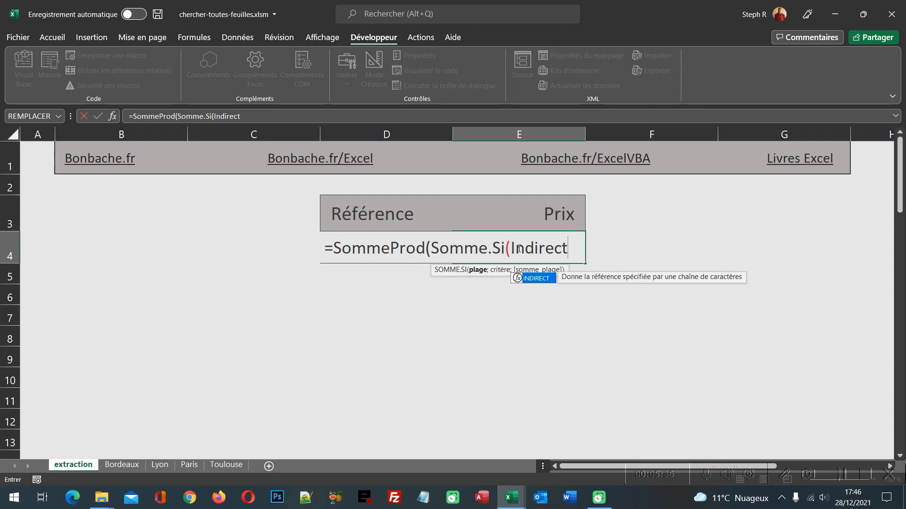
type("(")
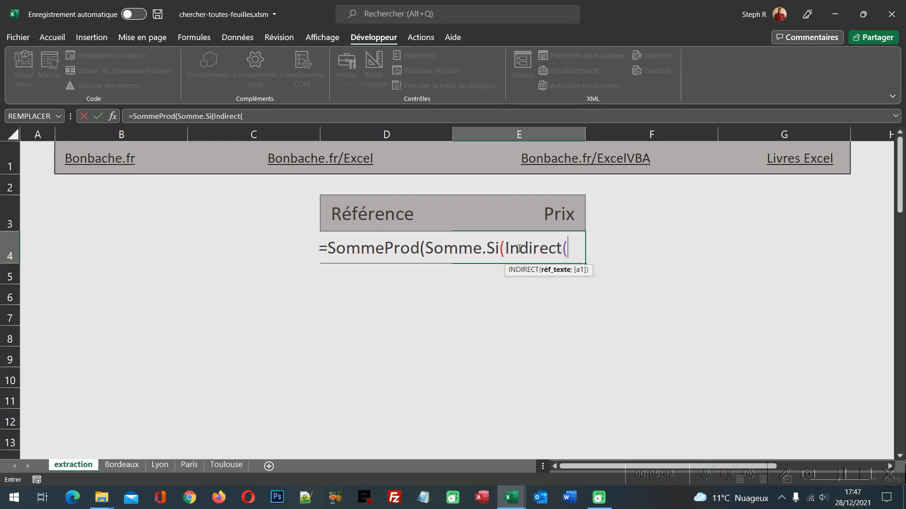
type("\"\"\"")
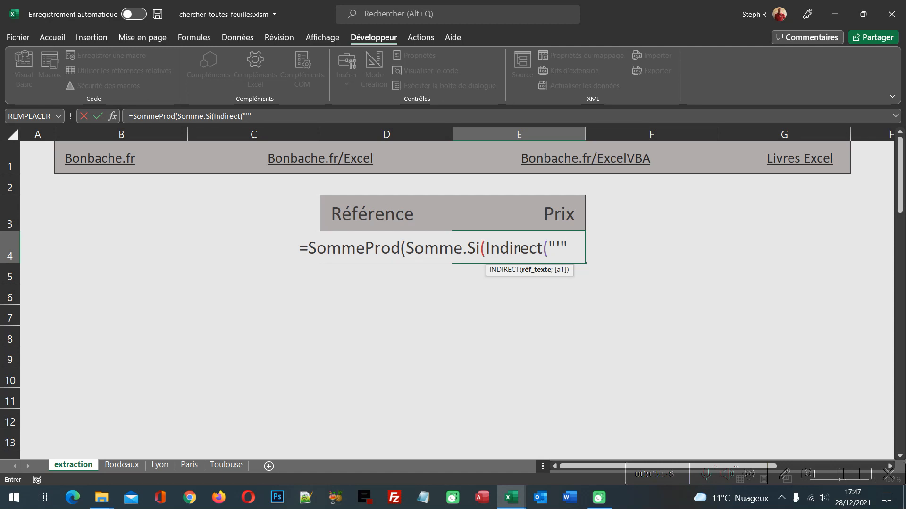
type("&")
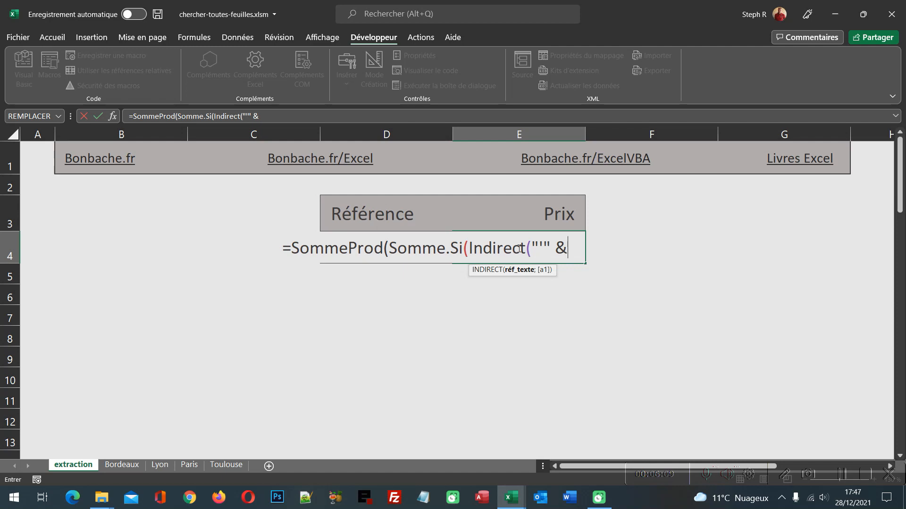
type("nomF")
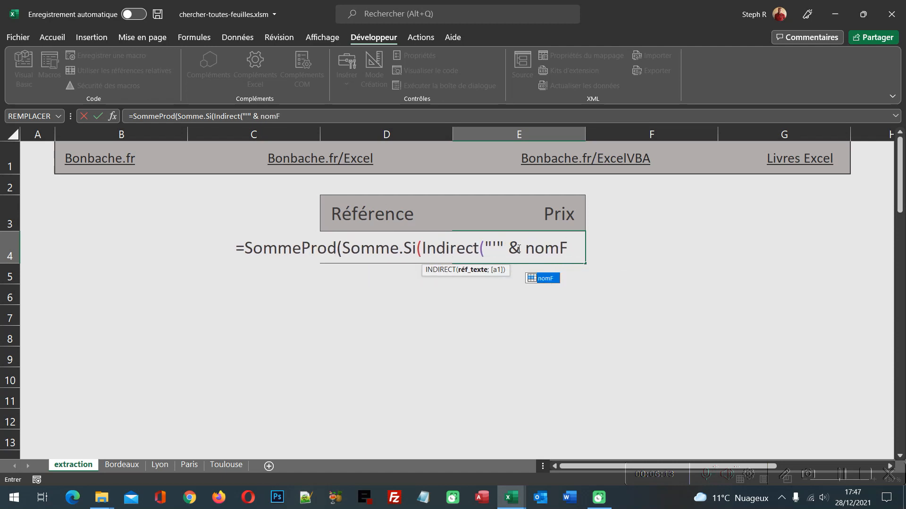
type(" &")
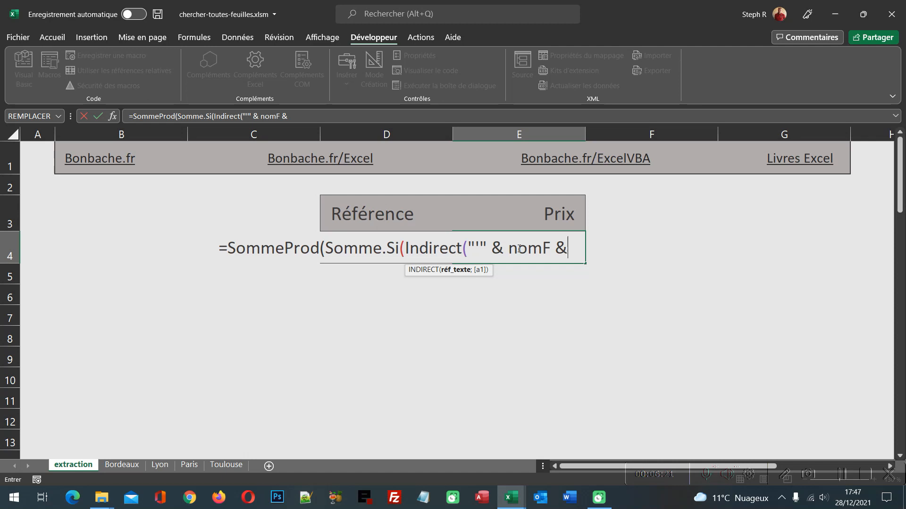
Complete the Indirect reference with "'!A2:A10" and close its parenthesis, covering each sheet's reference column.
type("\"")
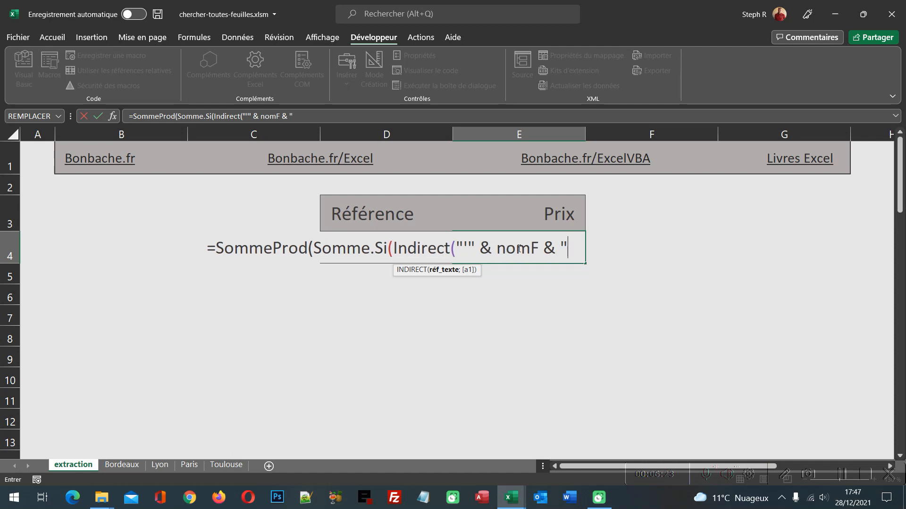
type("'")
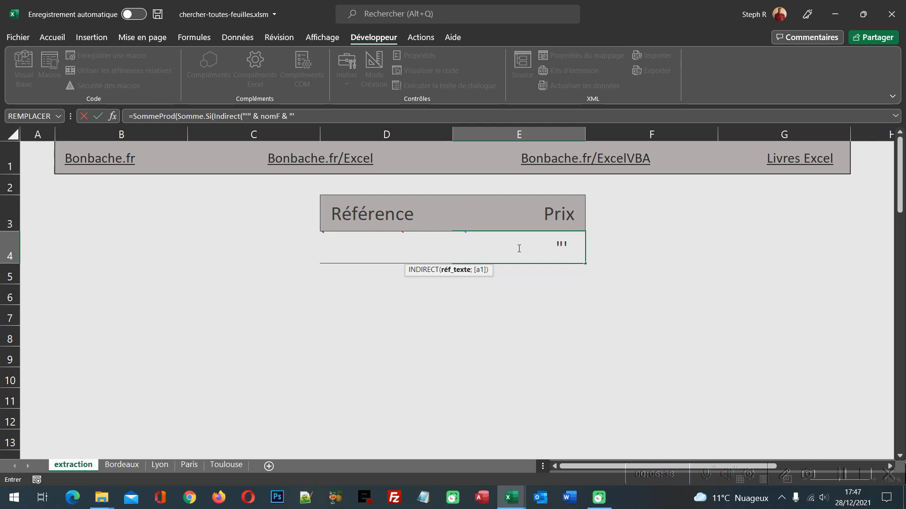
type("!A2")
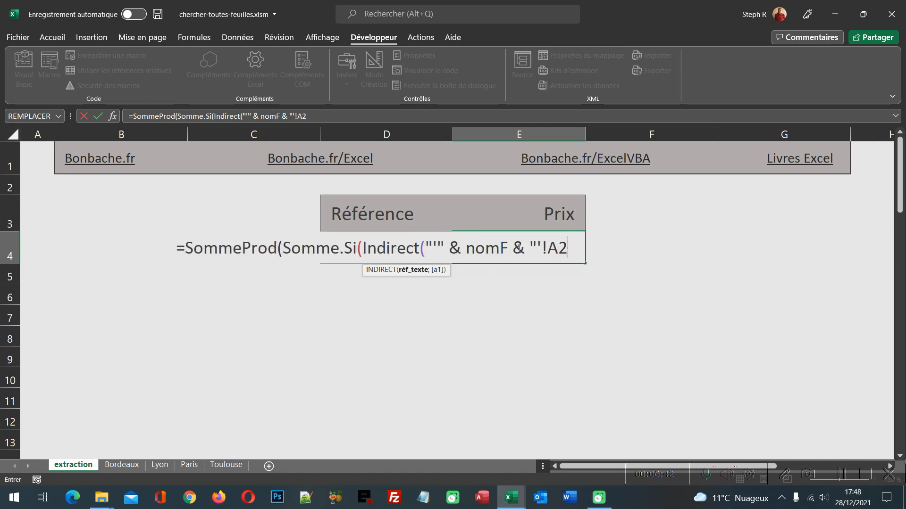
type(":A")
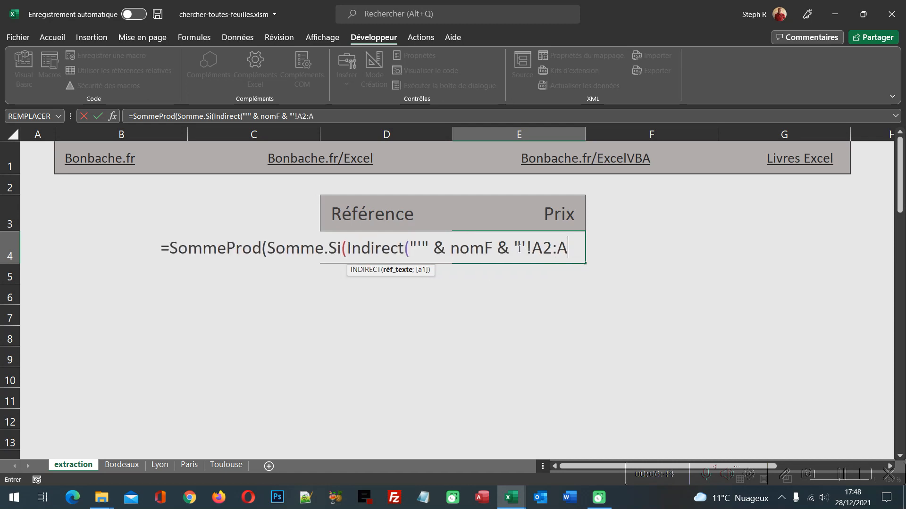
type("10")
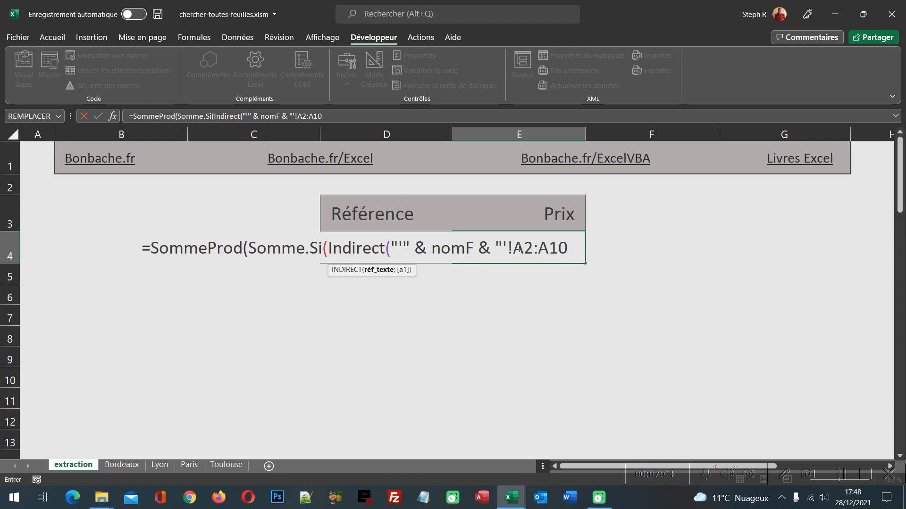
type("\"")
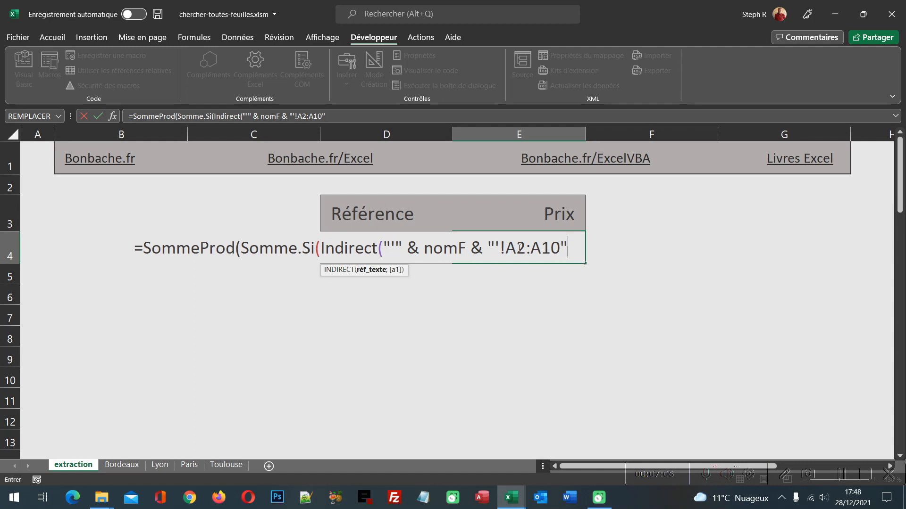
type(")")
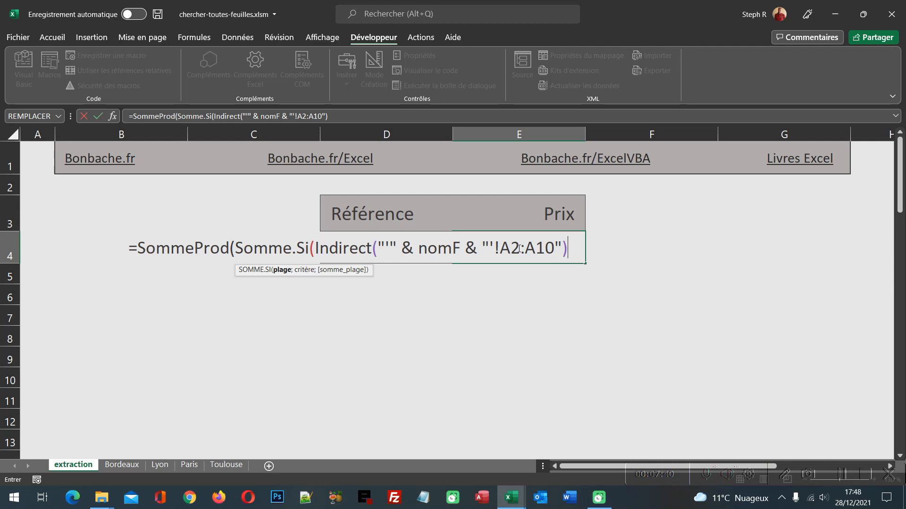
Add cell D4 as the Somme.Si criterion, with semicolons separating it from the neighbouring arguments.
type(";")
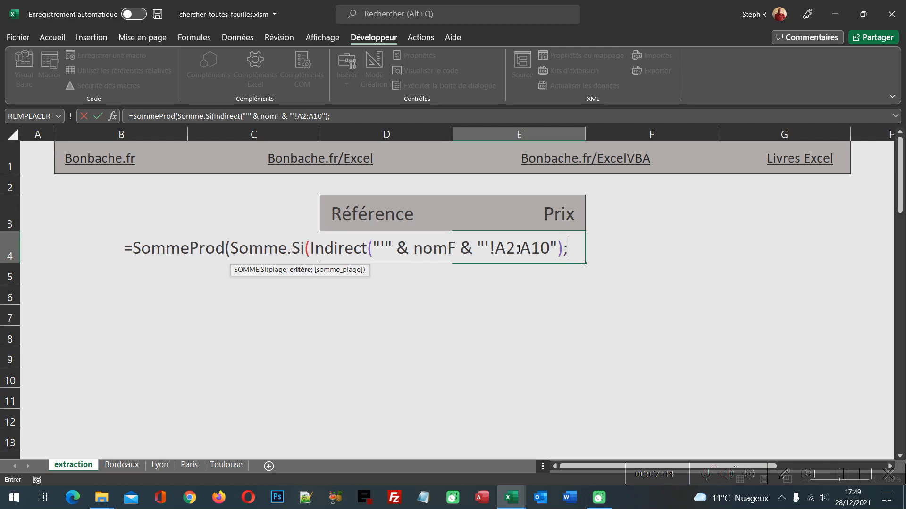
type("D4")
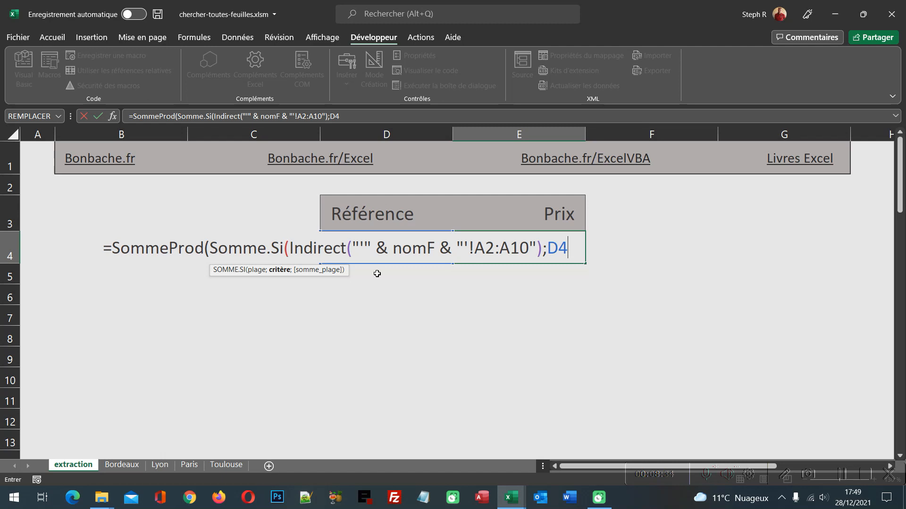
type(";")
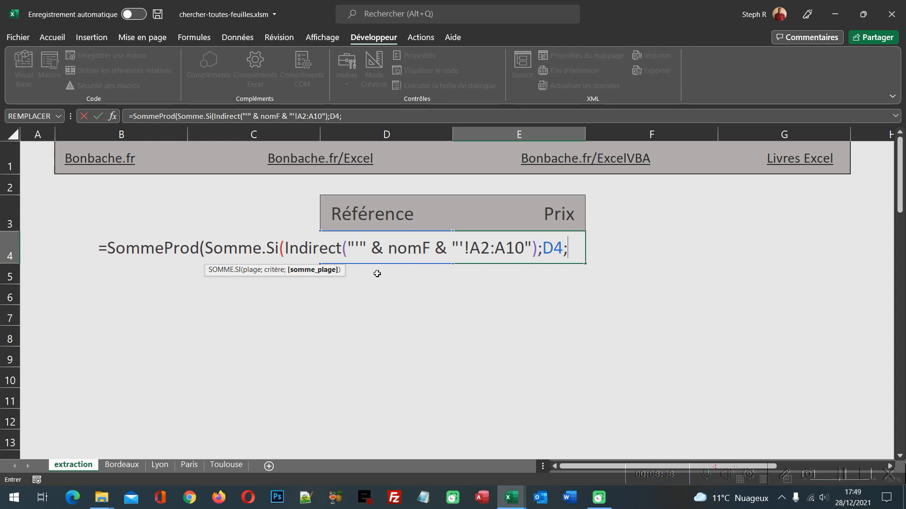
Copy the whole Indirect expression from the first argument and reuse it as the Somme.Si sum range.
left_click(285, 247)
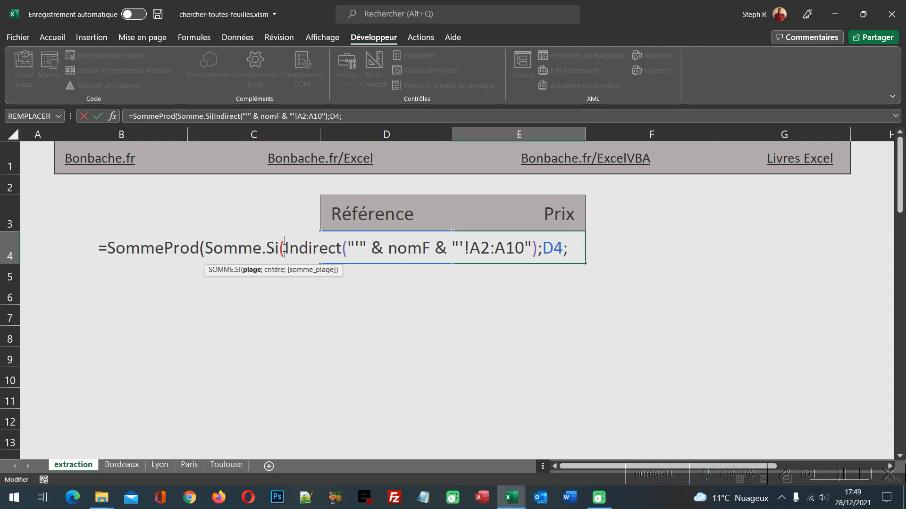
left_click(539, 247, "shift")
key("ctrl+c")
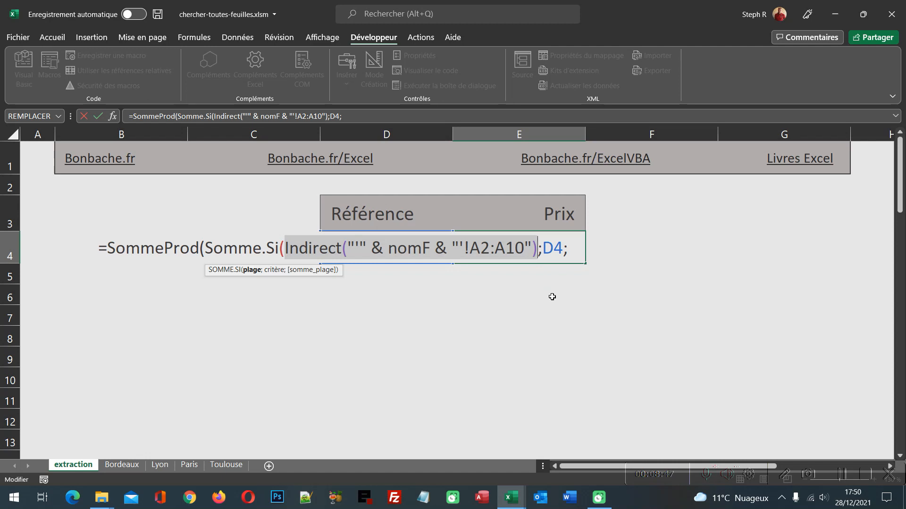
left_click(578, 259)
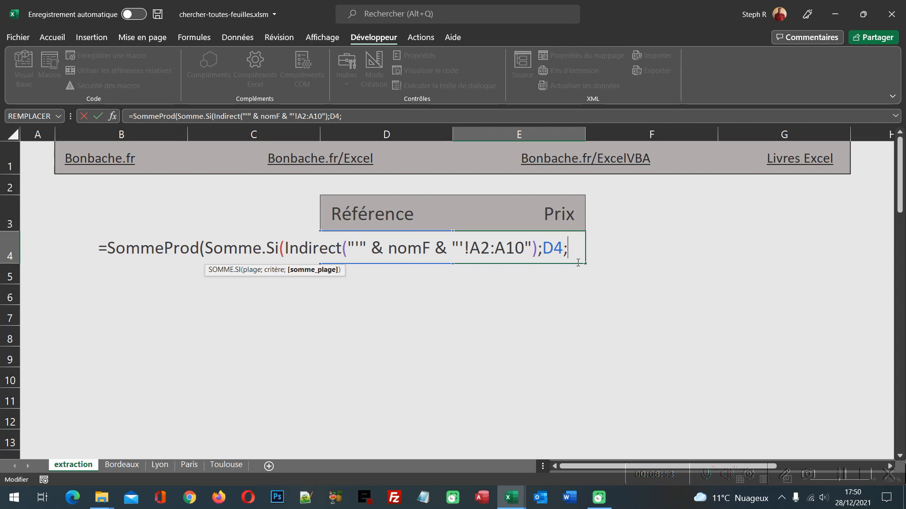
key("ctrl+v")
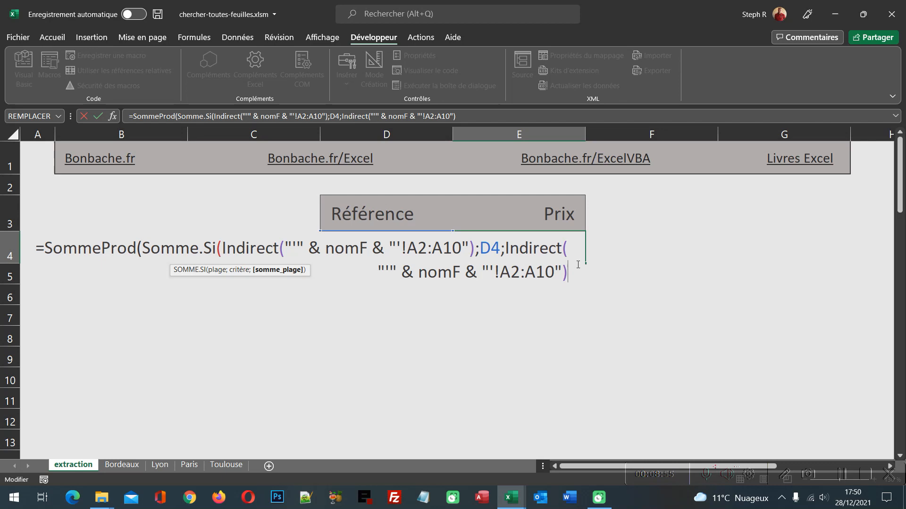
Change the range in the second Indirect expression to B2:B10.
left_click(511, 272)
key("BackSpace")
type("B")
left_click(536, 272)
key("BackSpace")
type("B")
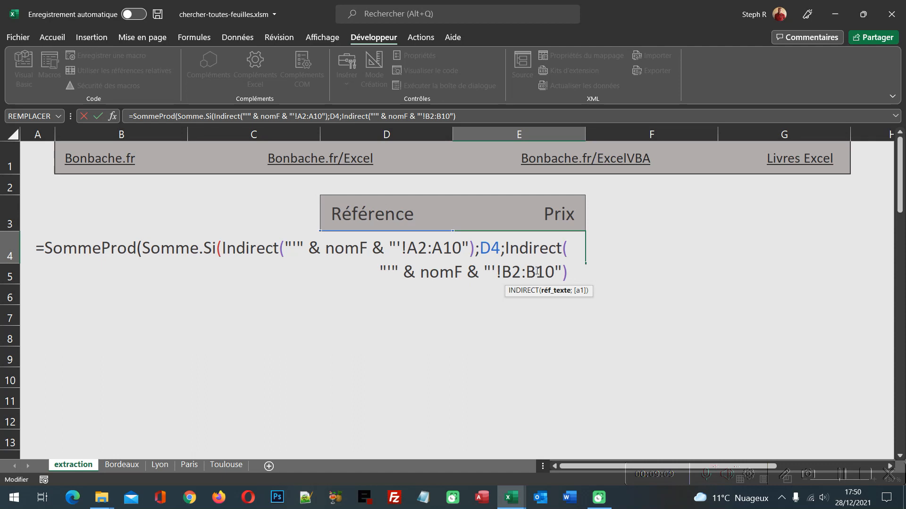
Close the Somme.Si and SommeProd parentheses and validate the formula as an array formula, keeping cell E4 selected.
left_click(571, 272)
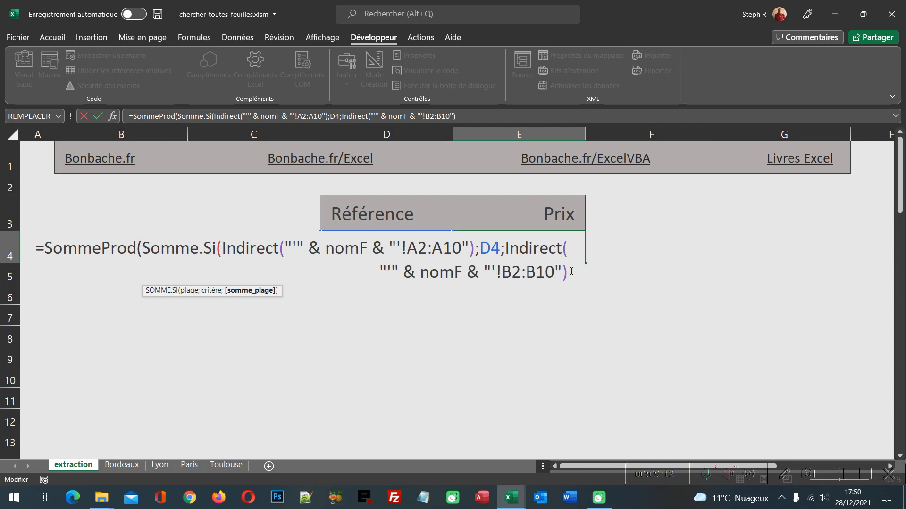
type(")")
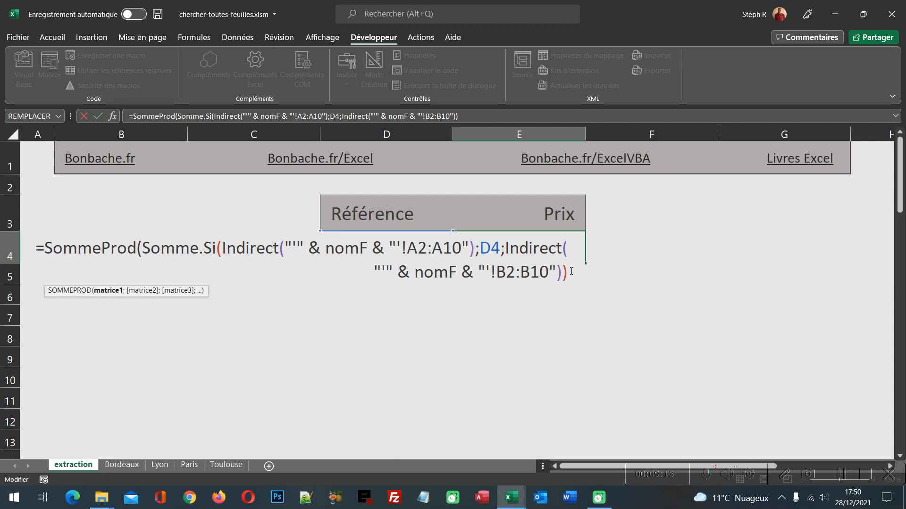
type(")")
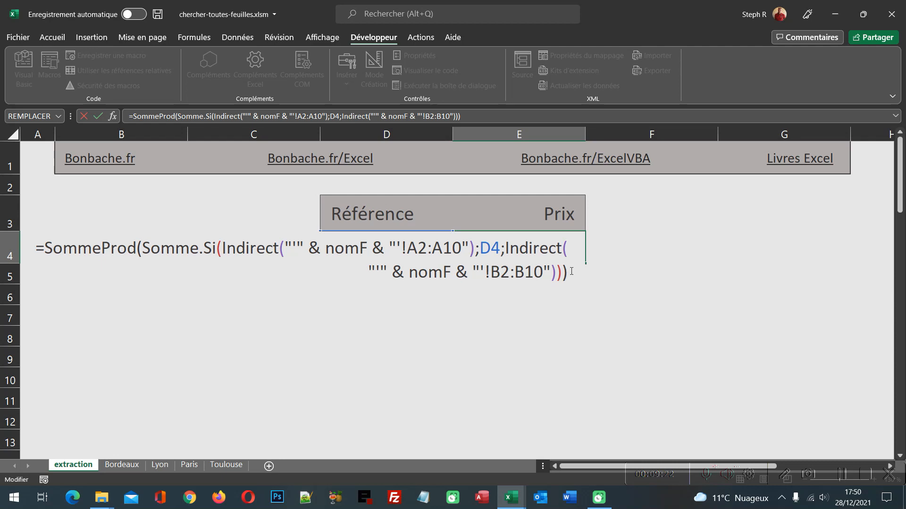
key("ctrl+shift+Return")
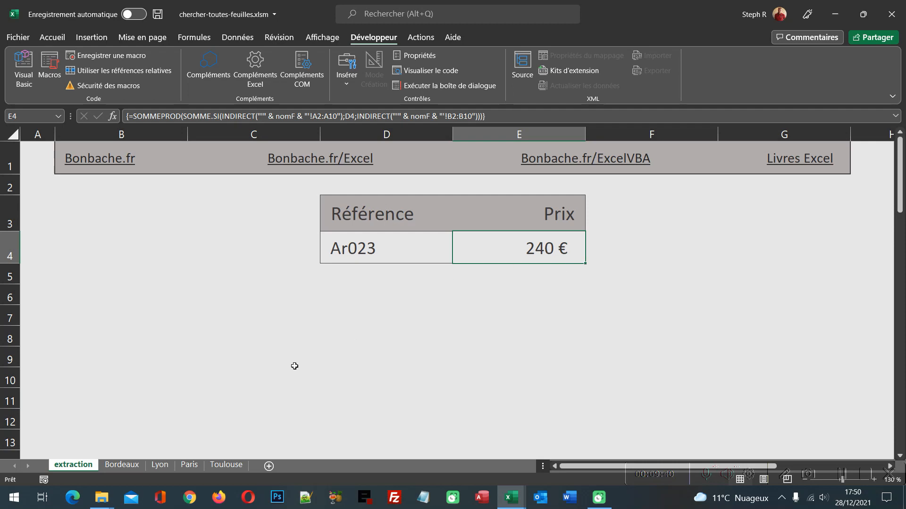
Check the price of reference Ar023 on the Paris sheet, and return to the extraction sheet.
left_click(162, 466)
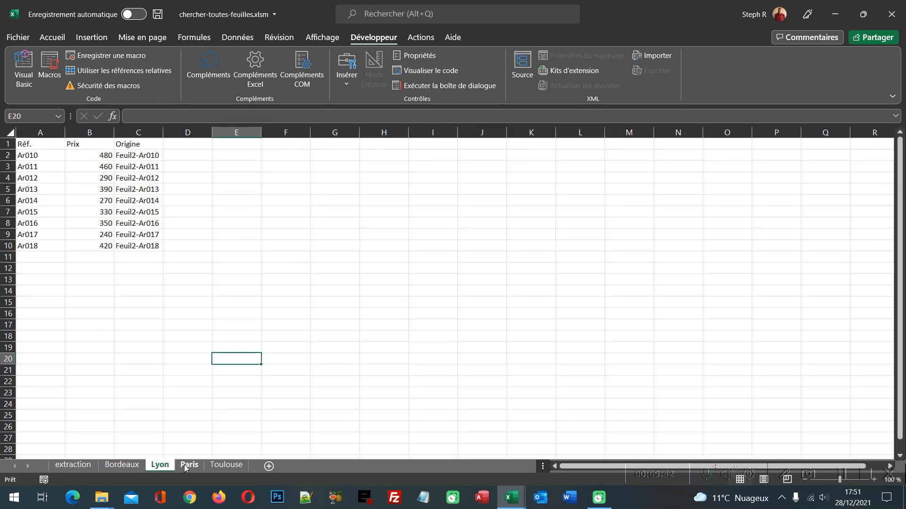
left_click(188, 466)
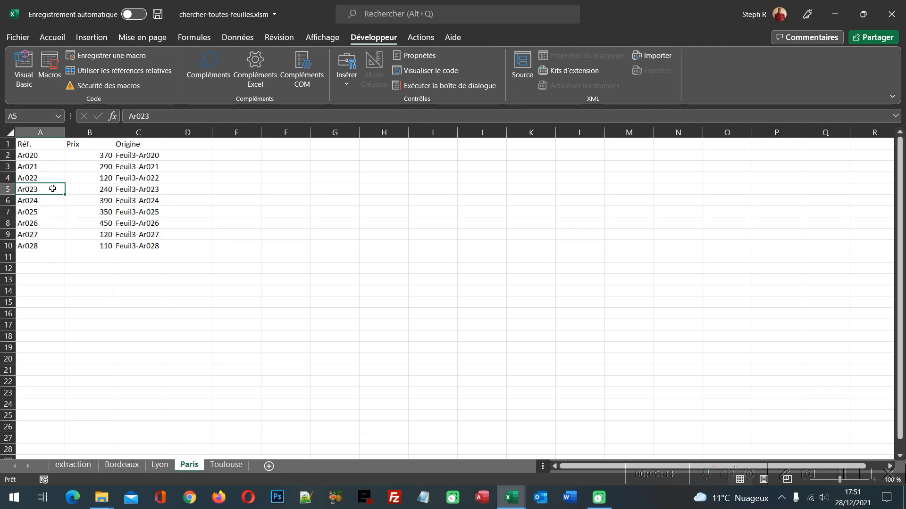
left_click(85, 191)
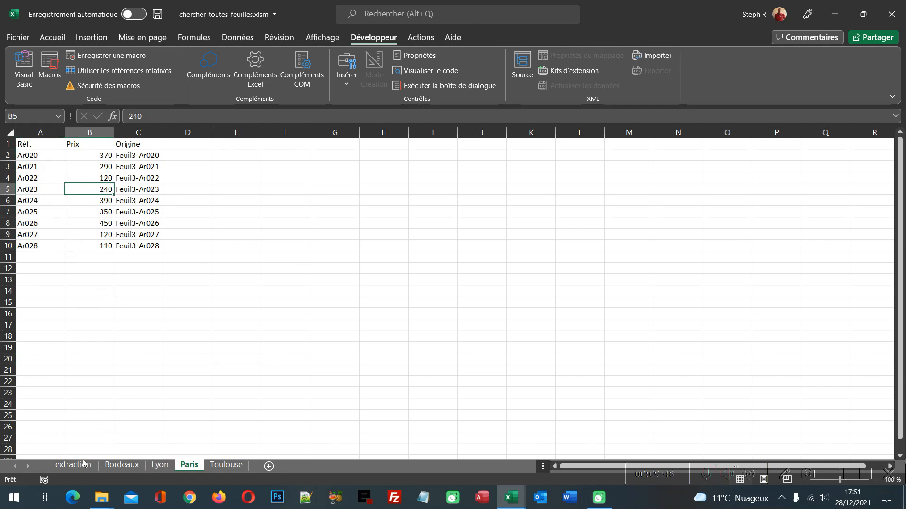
left_click(72, 465)
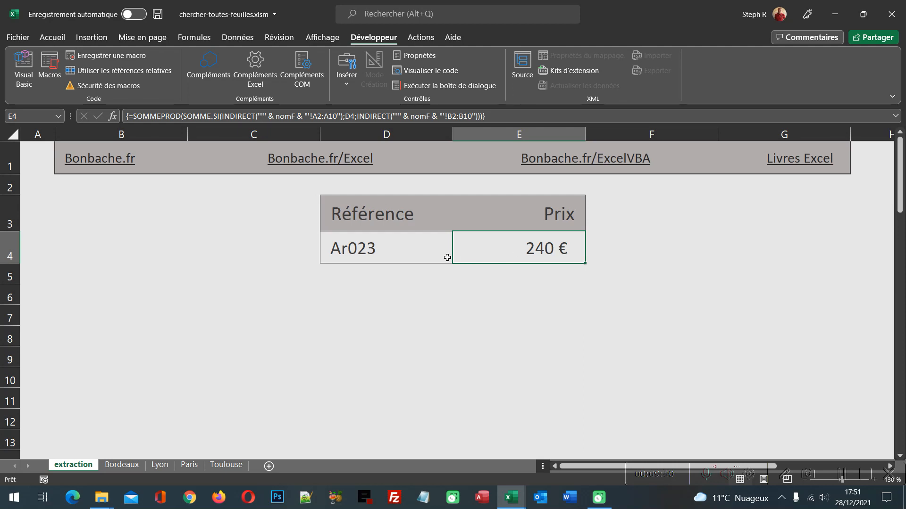
Choose reference Ar037 in cell D4 of the extraction sheet.
left_click(410, 257)
left_click(458, 257)
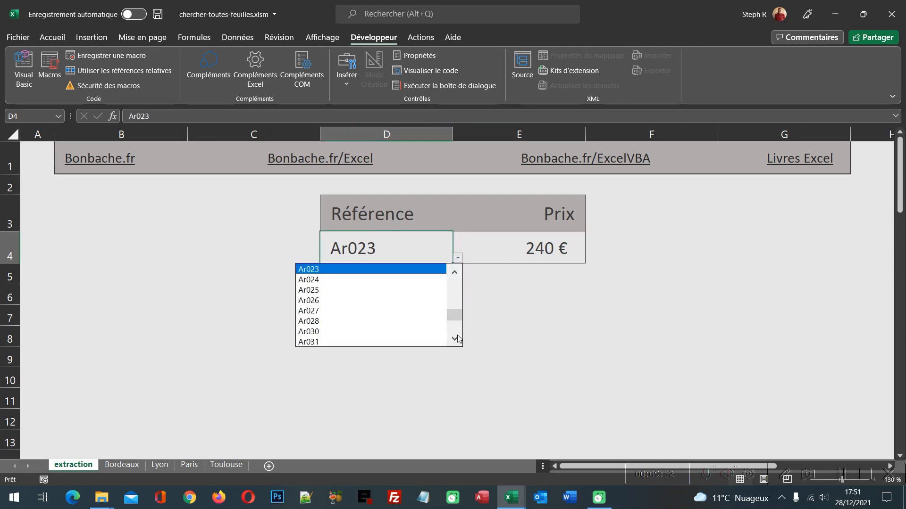
left_click(454, 329)
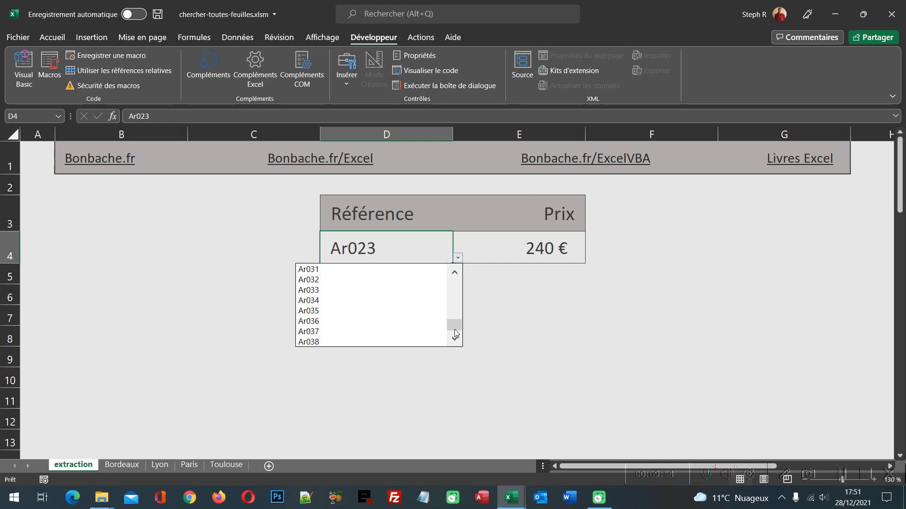
left_click(412, 328)
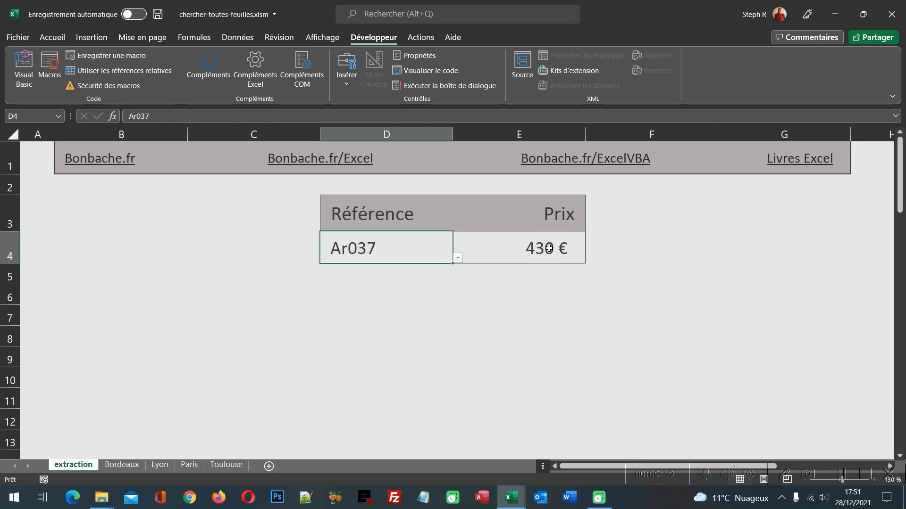
Check the price of reference Ar037 on the Toulouse sheet, and return to the extraction sheet.
left_click(237, 467)
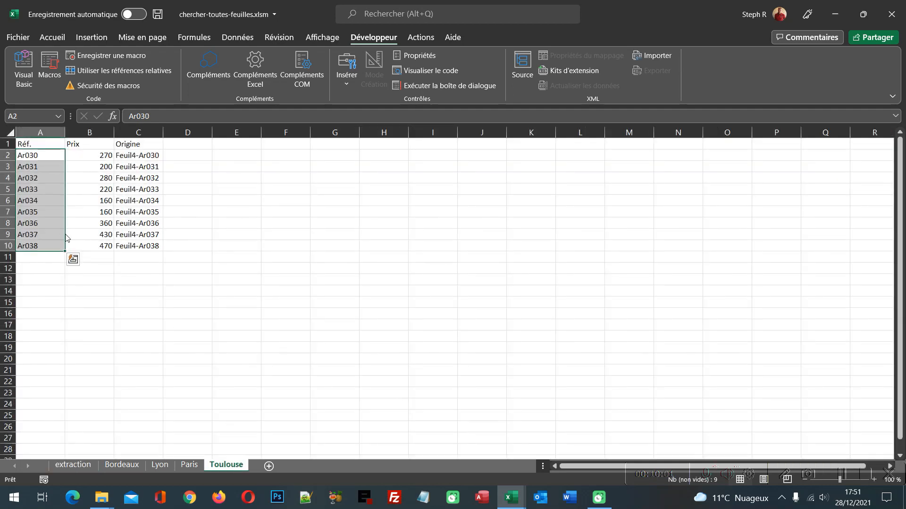
left_click(101, 235)
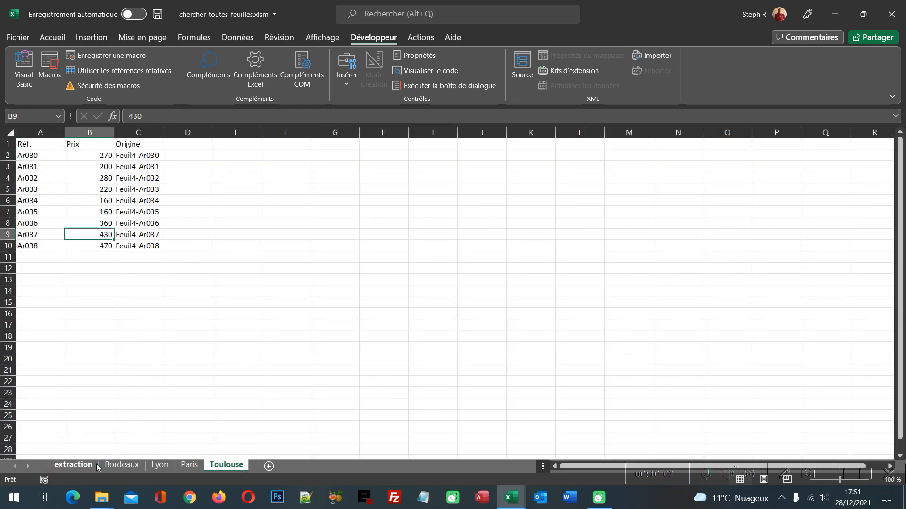
left_click(74, 465)
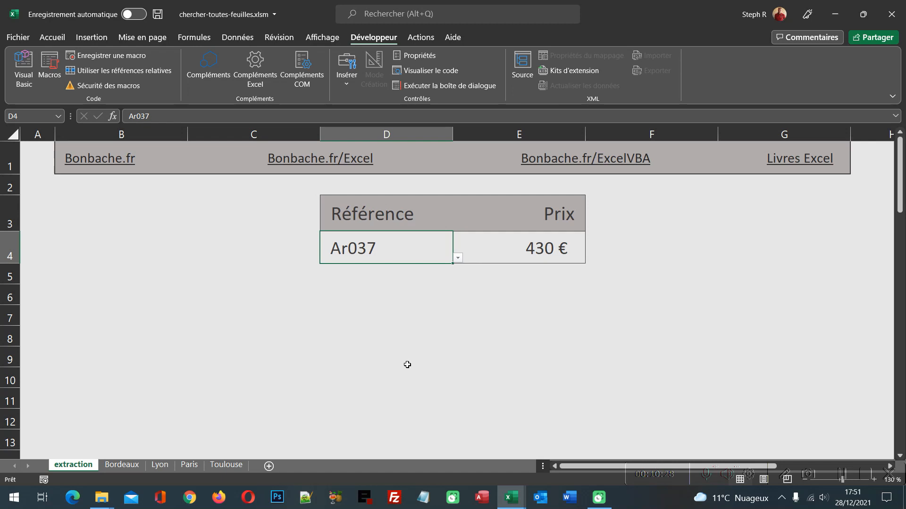
Create a copy of the Toulouse sheet at the end of the workbook.
right_click(233, 468)
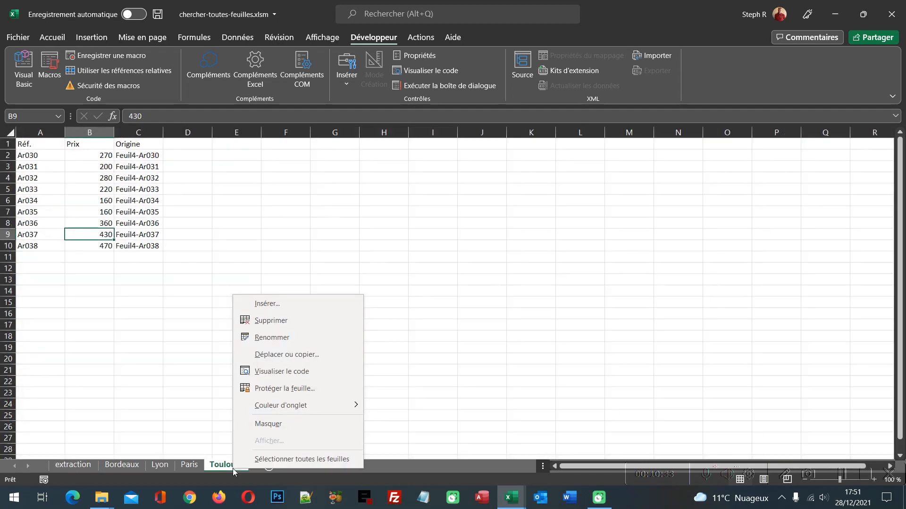
left_click(292, 354)
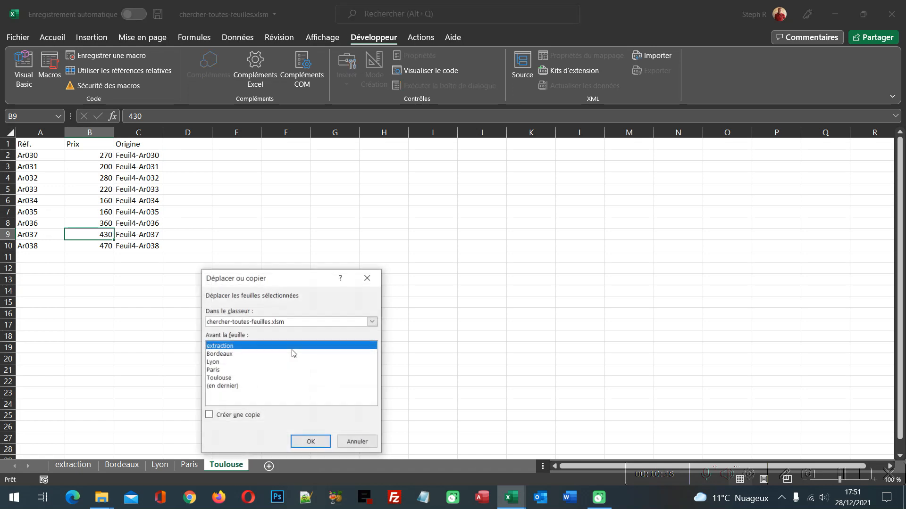
left_click(238, 417)
left_click(223, 388)
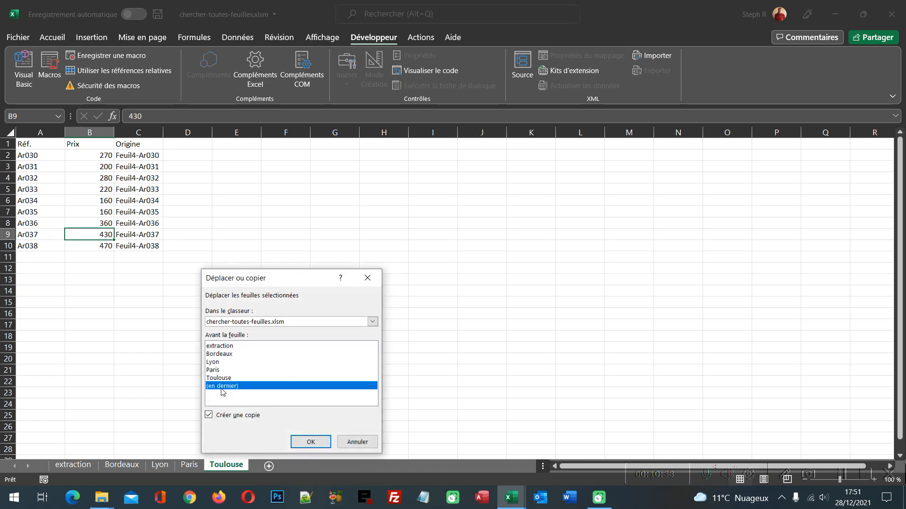
left_click(307, 443)
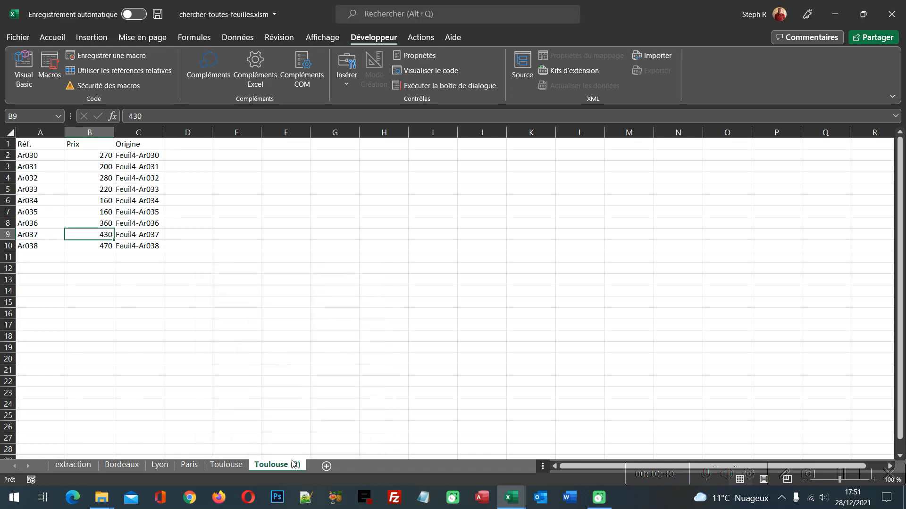
Rename the copied Toulouse sheet as Marseille.
double_click(289, 464)
type("Ma")
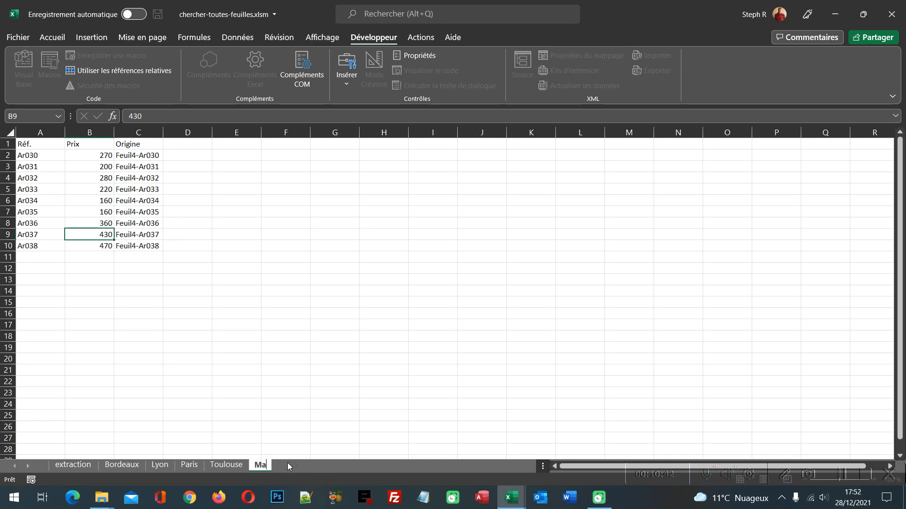
type("rseille")
key("Return")
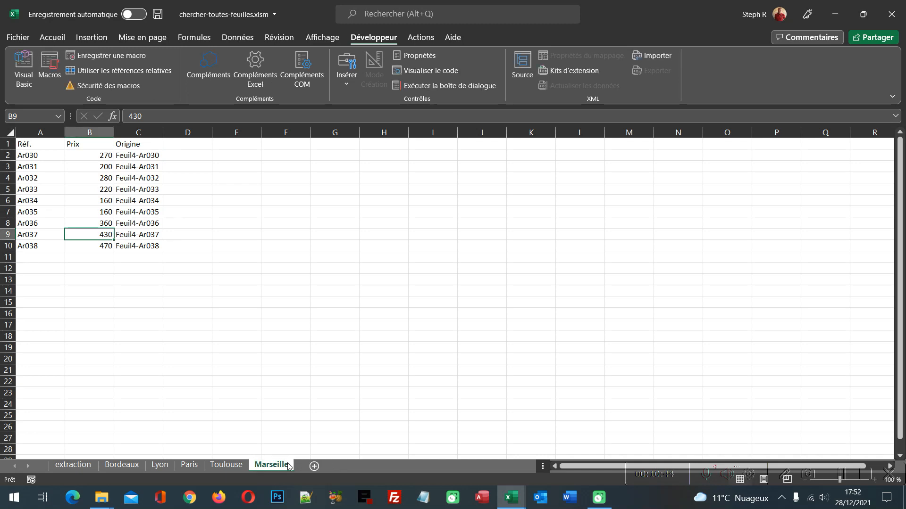
Change the reference in cell A2 of the Marseille sheet to Ar039 and extend the series down to A10.
double_click(45, 157)
key("BackSpace")
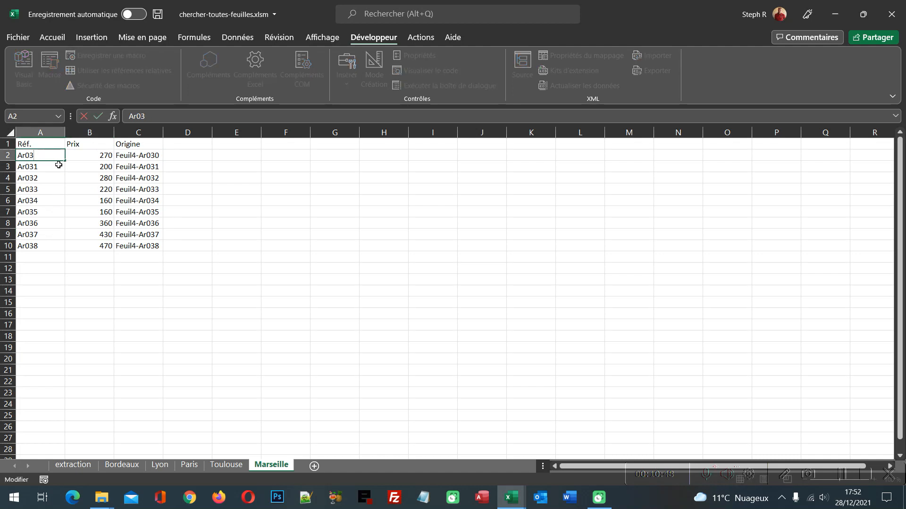
type("9")
key("ctrl+Return")
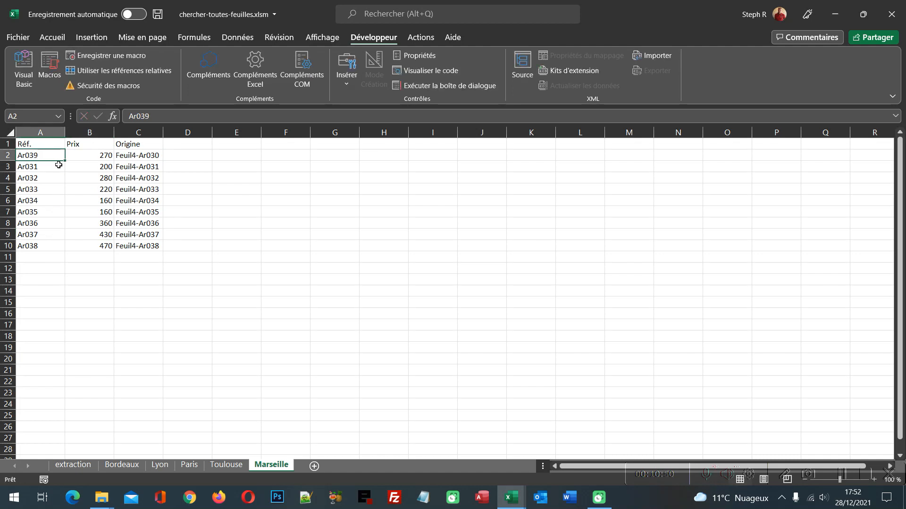
left_click_drag(64, 160, 65, 250)
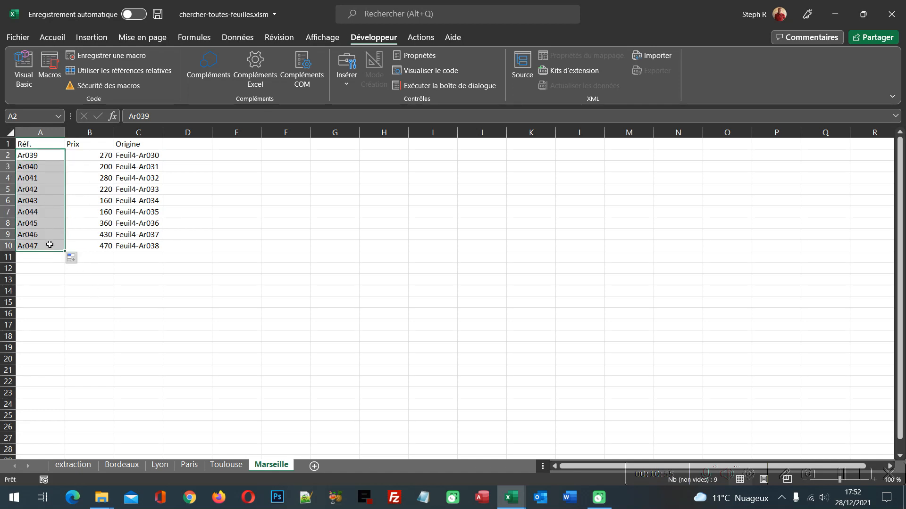
Fill the prices in B2:B10 of the Marseille sheet with the formula =ALEA.ENTRE.BORNES(500;1000).
left_click_drag(102, 155, 102, 243)
type("=")
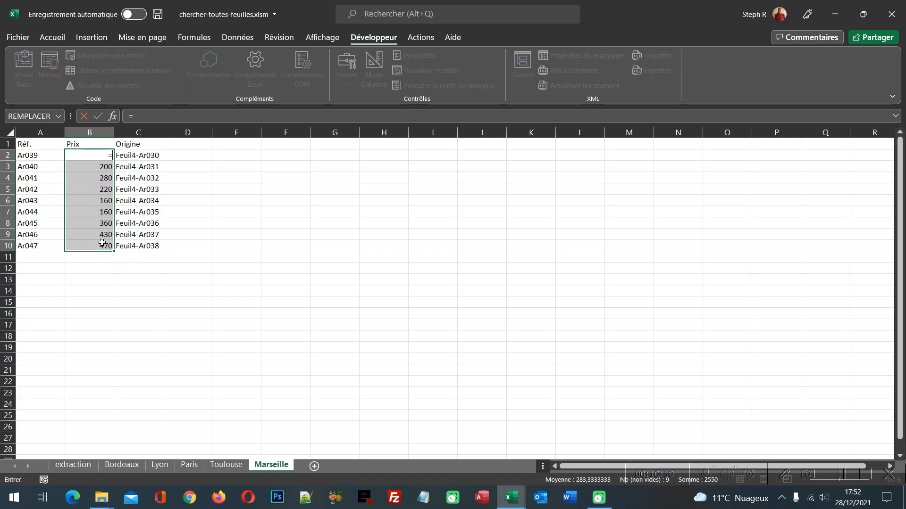
type("alea")
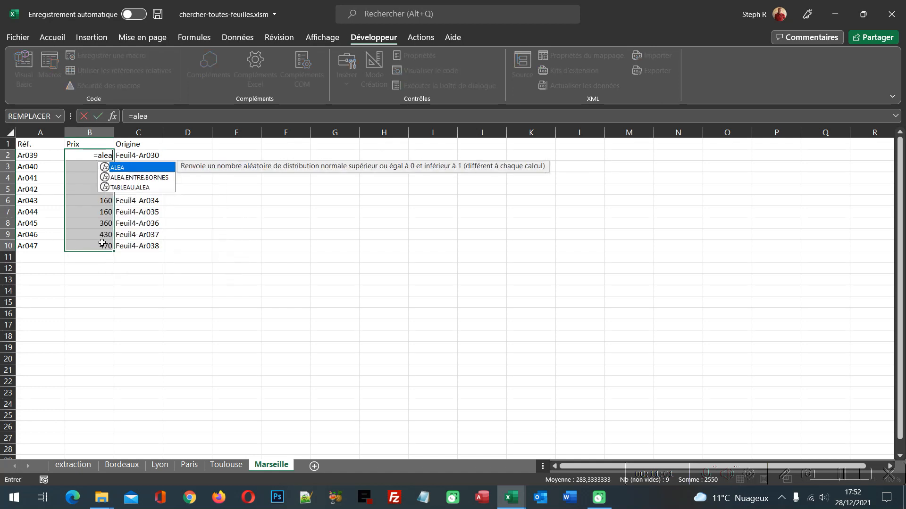
double_click(132, 177)
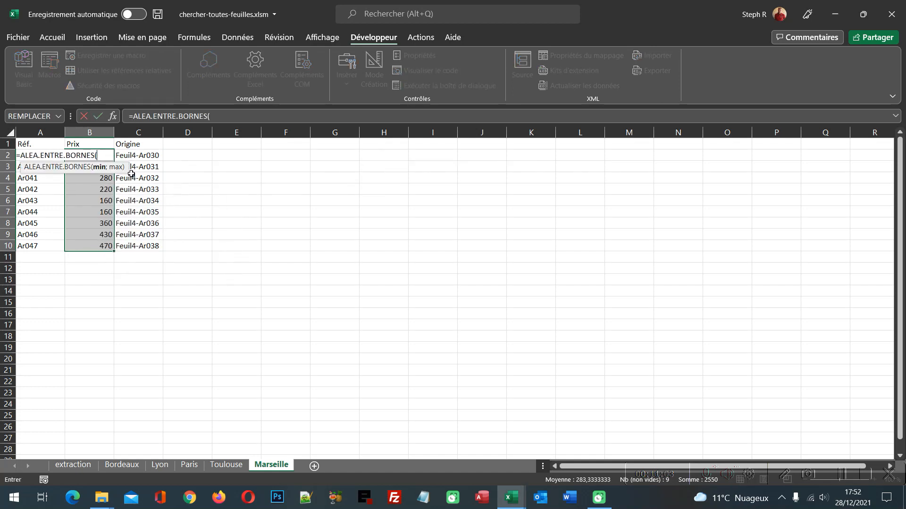
type("500;10")
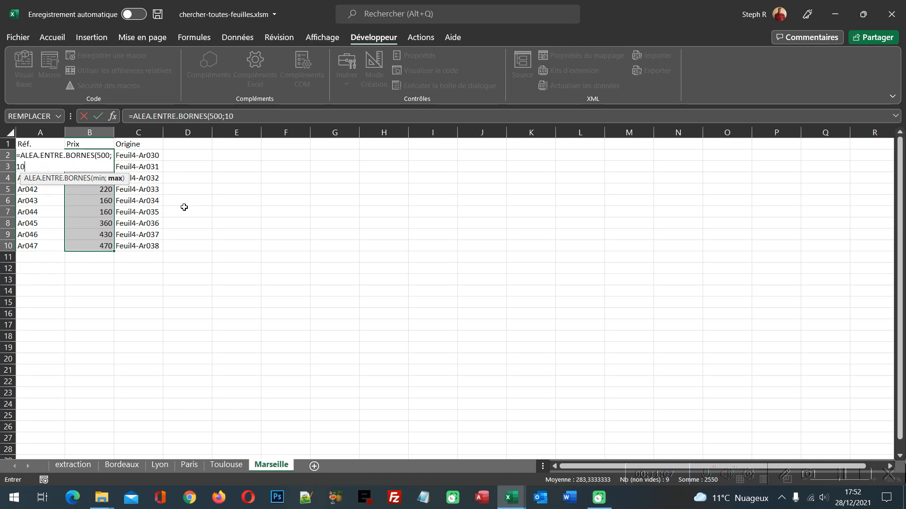
type("00)")
key("ctrl+Return")
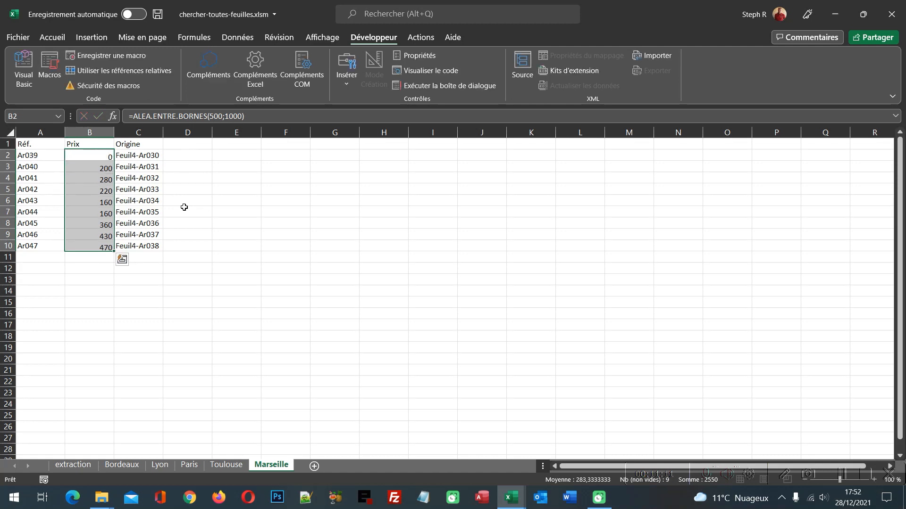
Replace the random price formulas in B2:B10 with their values, and return to the extraction sheet.
key("ctrl+c")
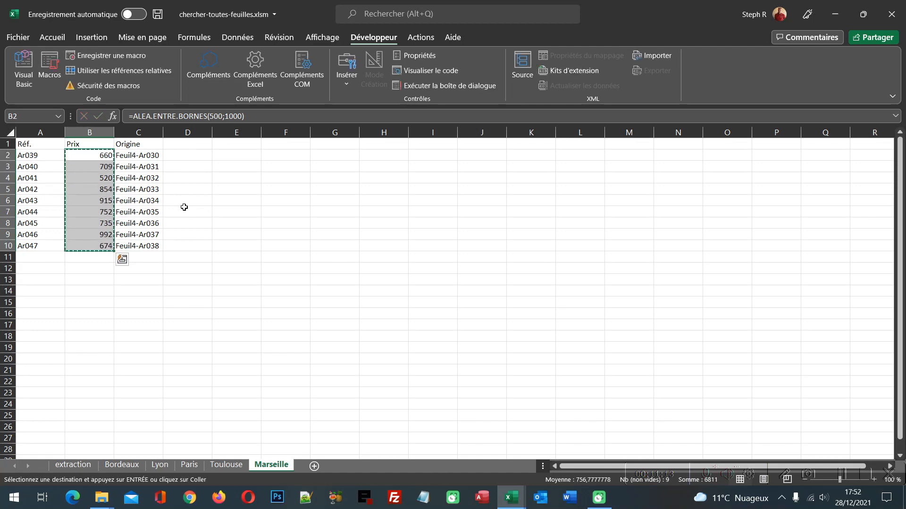
key("ctrl+v")
left_click(145, 262)
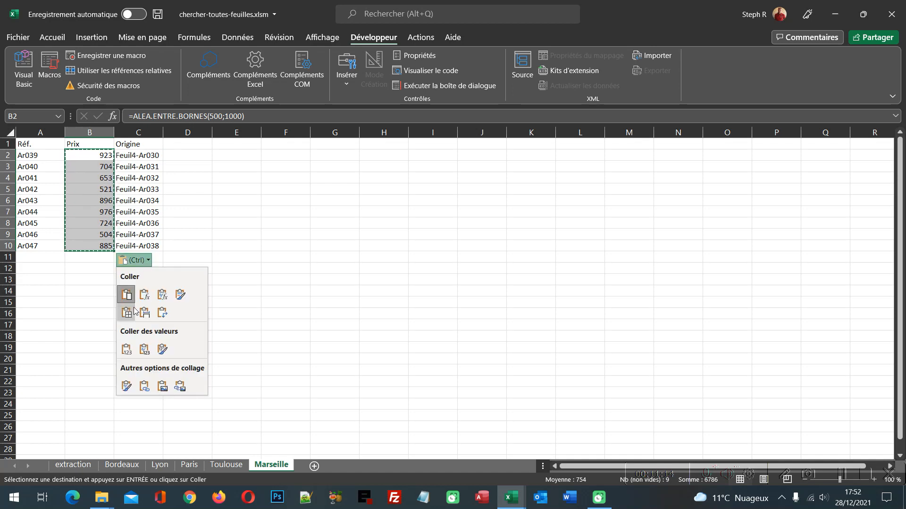
left_click(126, 350)
left_click(215, 350)
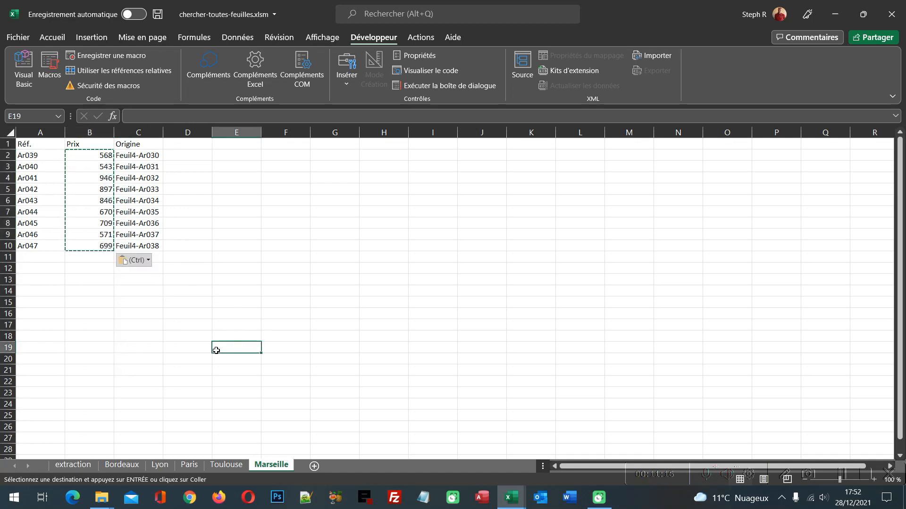
key("Escape")
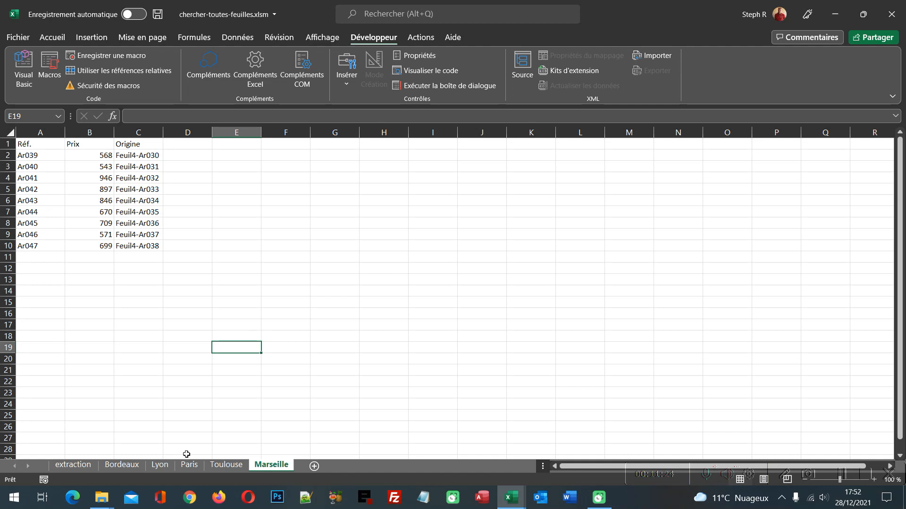
left_click(75, 467)
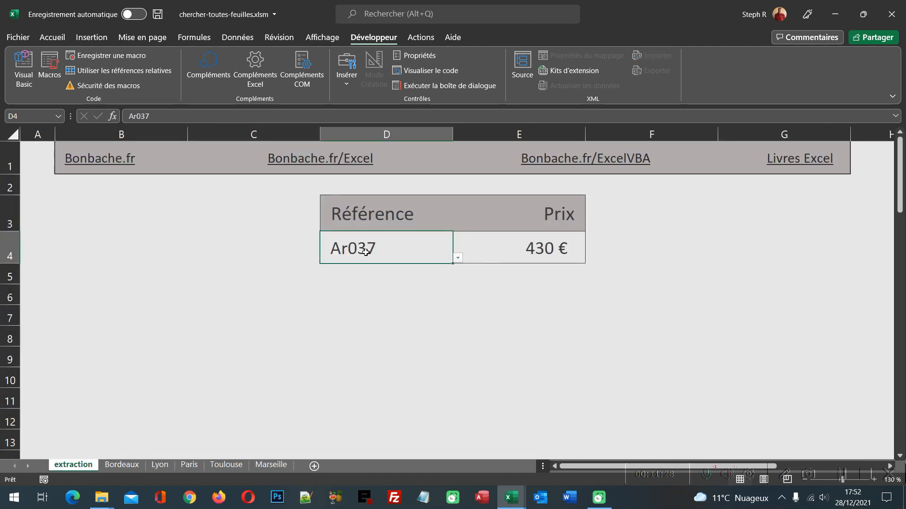
Try to replace the reference in cell D4 of the extraction sheet with Ar045.
left_click(457, 259)
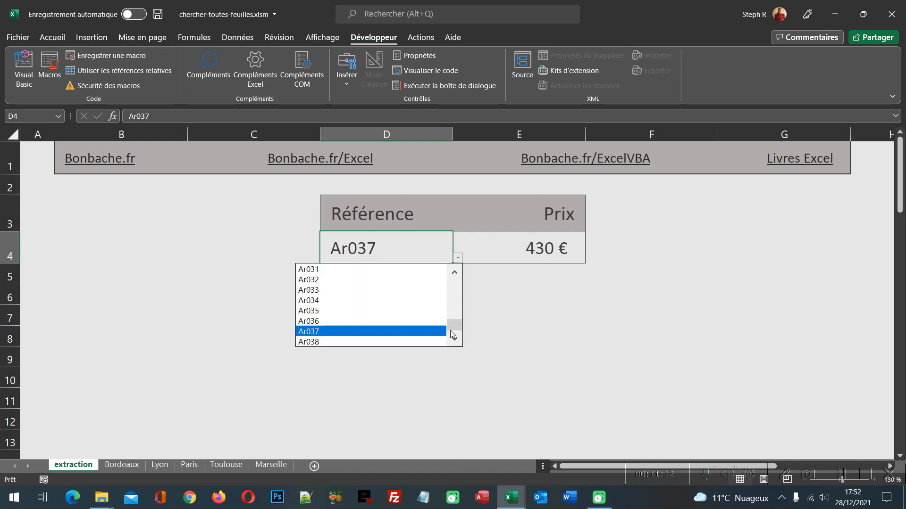
scroll(456, 337, "down", 2)
left_click(382, 255)
double_click(382, 251)
key("BackSpace")
key("BackSpace")
type("45")
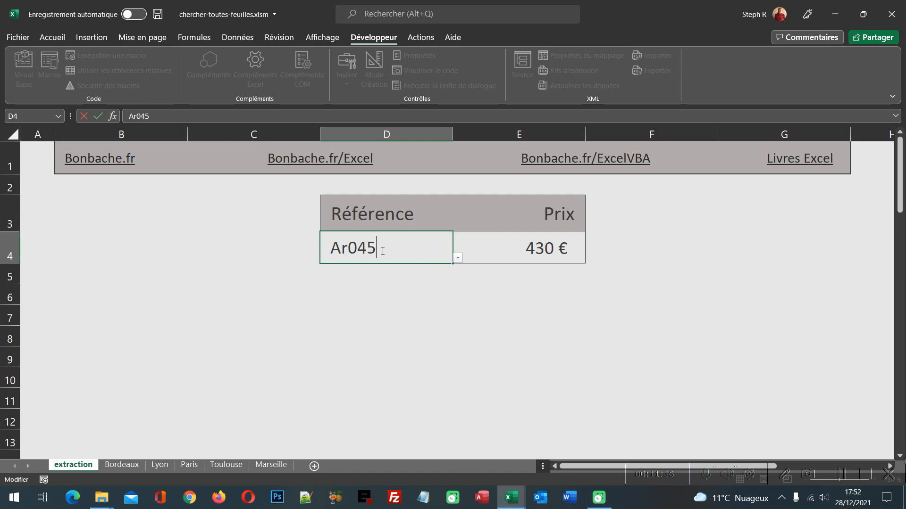
key("Return")
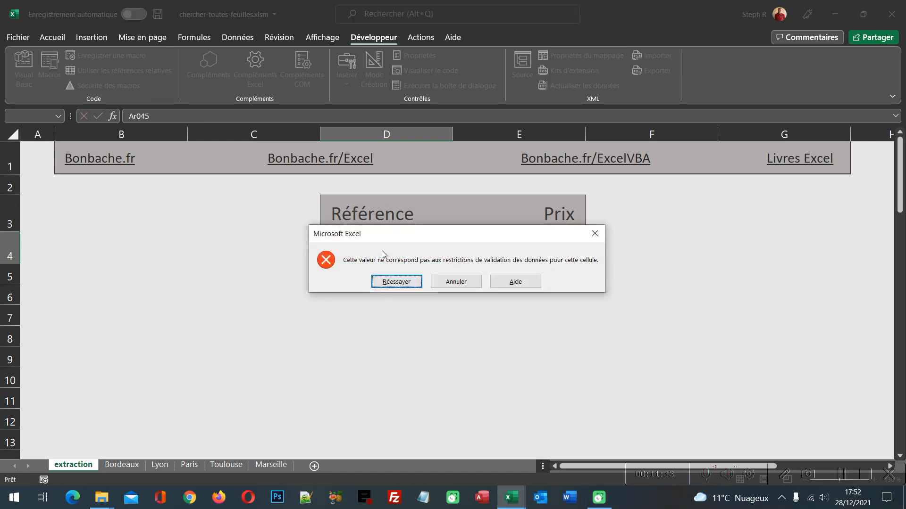
key("Escape")
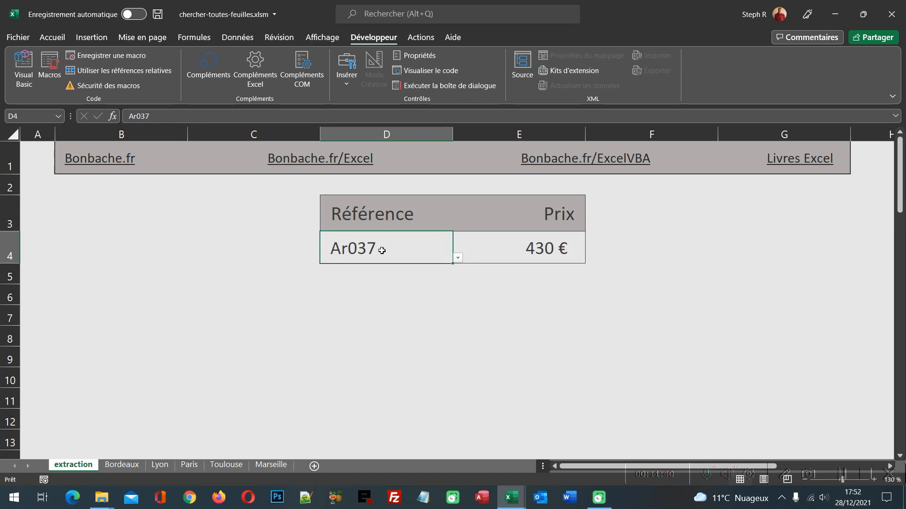
Remove the protection of the extraction sheet by entering the sheet password.
left_click(239, 39)
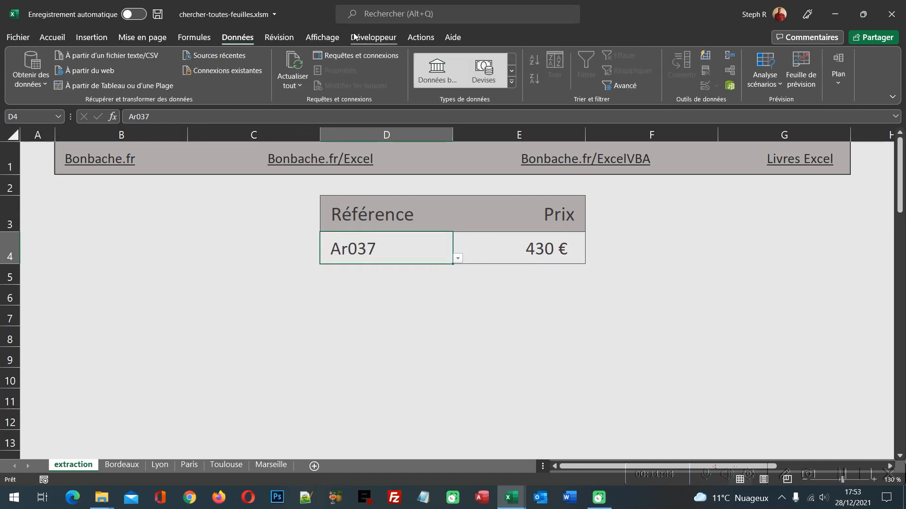
left_click(530, 339)
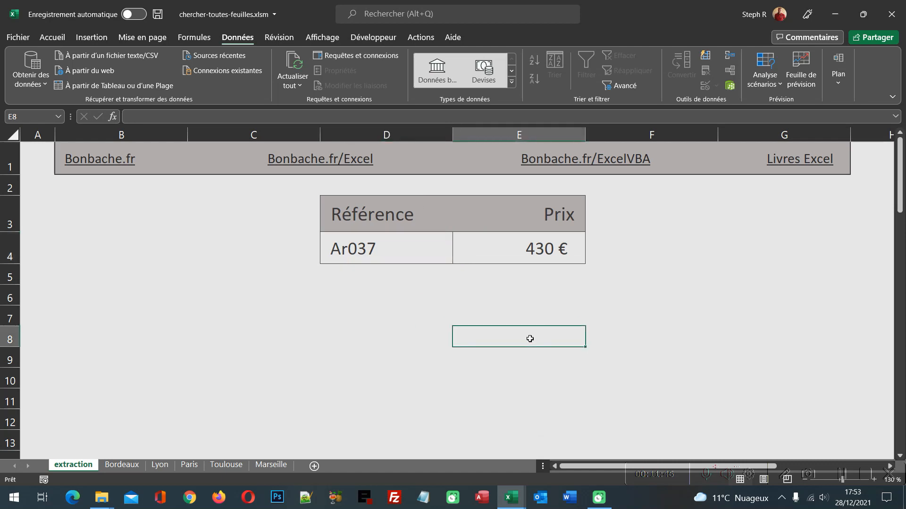
left_click(279, 38)
left_click(588, 69)
type("••••")
key("Return")
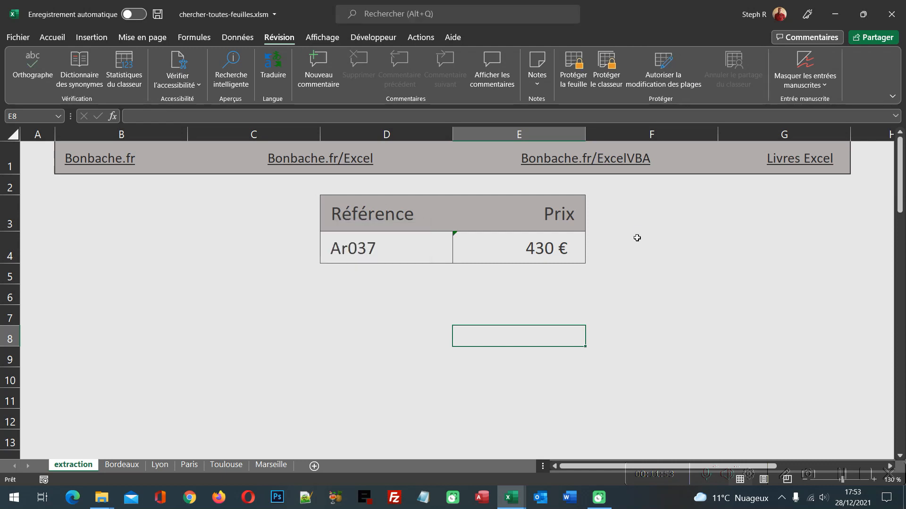
left_click(238, 37)
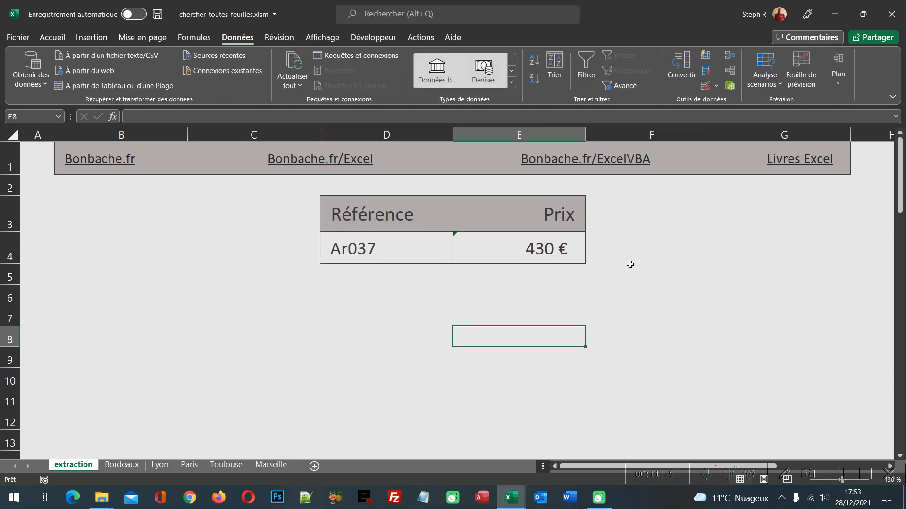
left_click(705, 86)
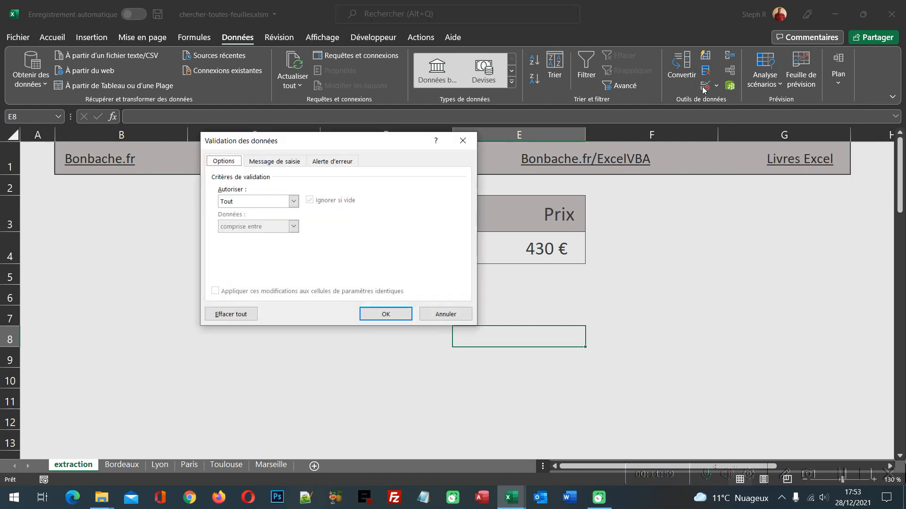
left_click_drag(336, 145, 250, 274)
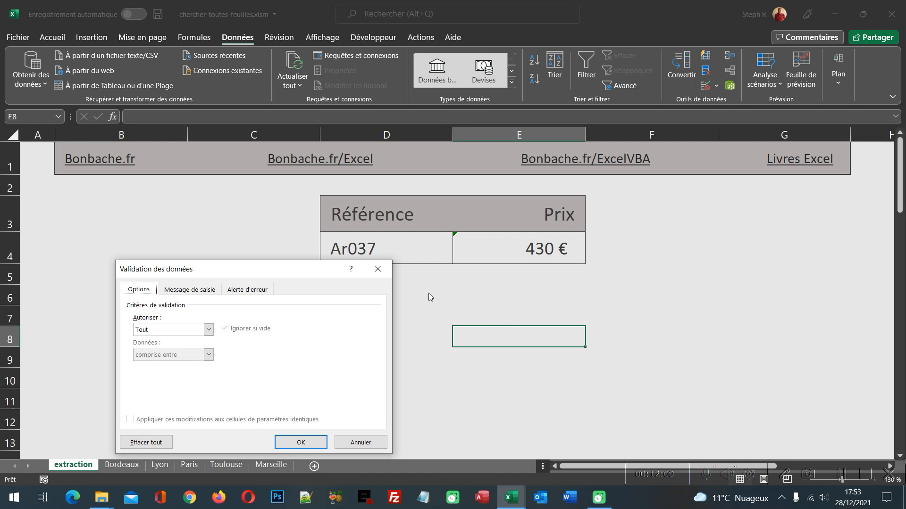
left_click(383, 273)
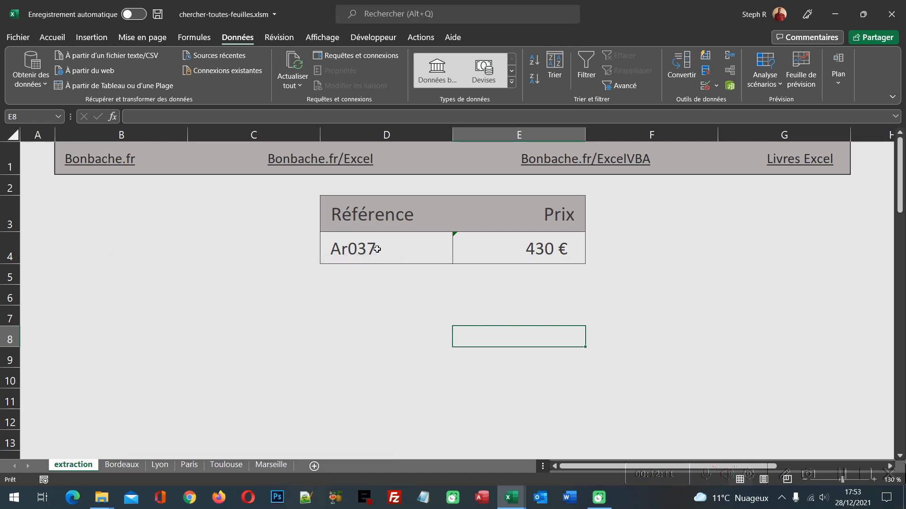
Turn off the error alert for invalid data in the data validation of cell D4.
left_click(377, 249)
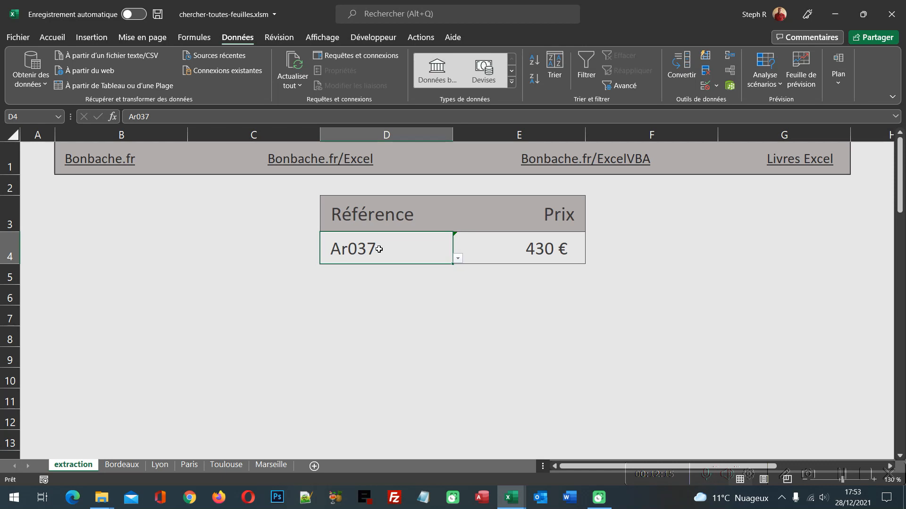
left_click(705, 85)
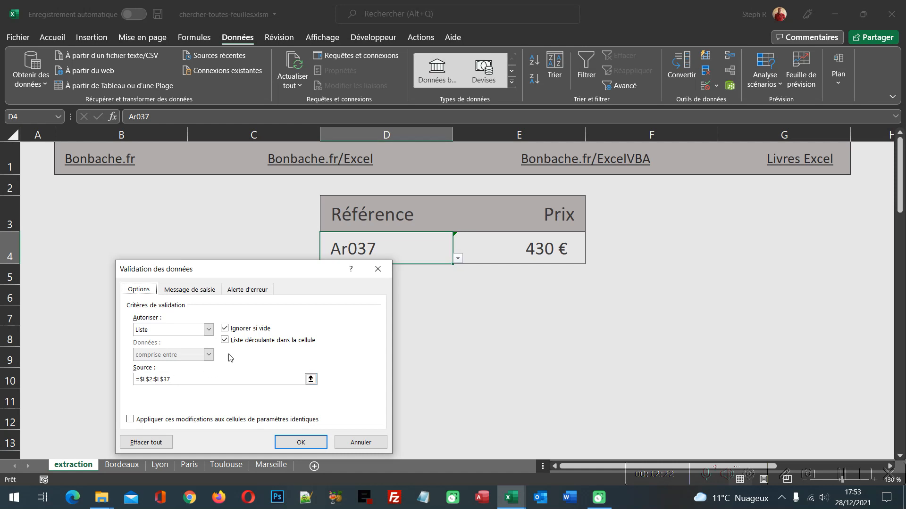
left_click(241, 291)
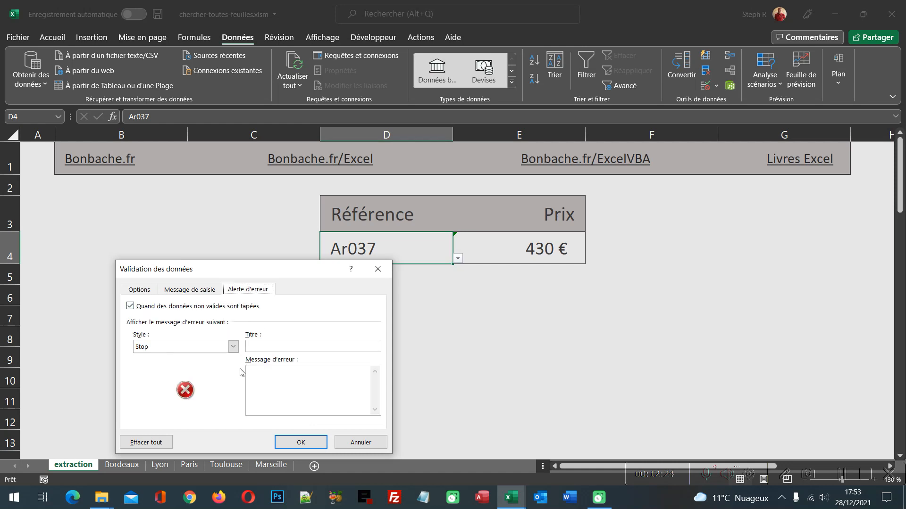
left_click(130, 306)
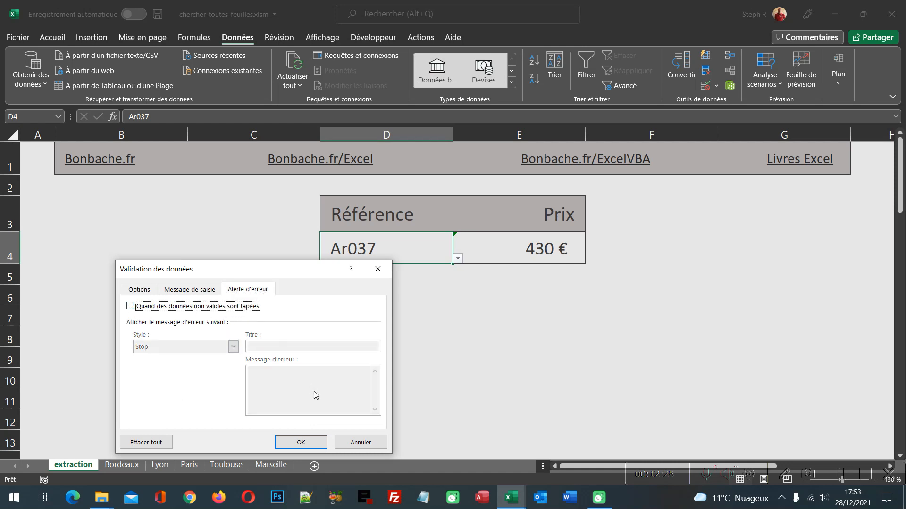
left_click(300, 442)
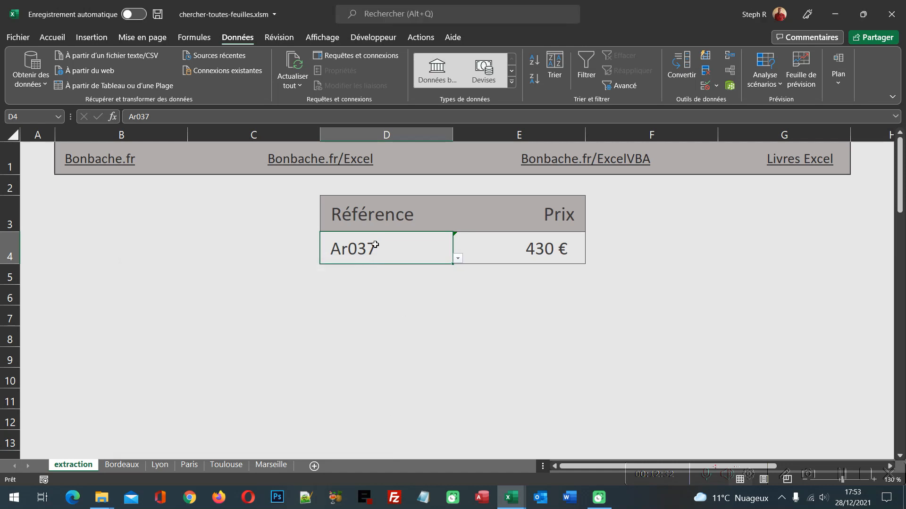
Replace the reference in cell D4 of the extraction sheet with Ar044.
type("04")
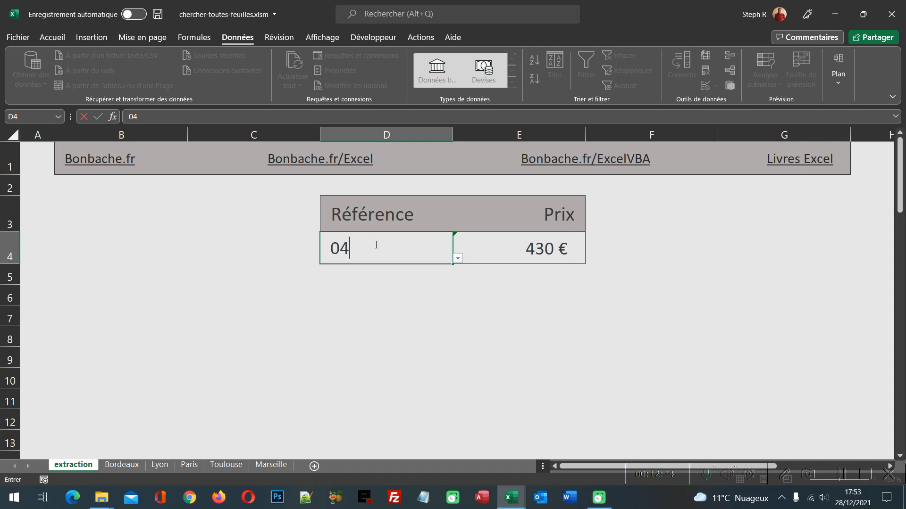
key("Escape")
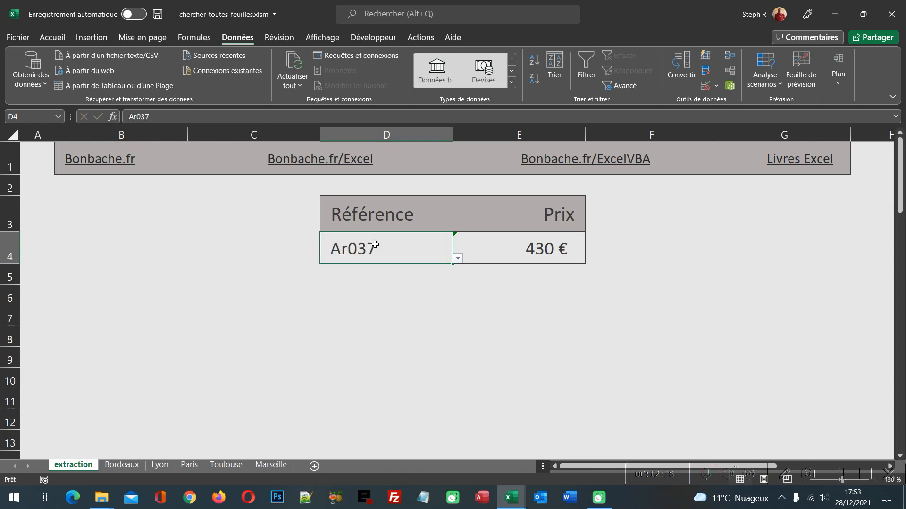
double_click(375, 245)
key("BackSpace")
key("BackSpace")
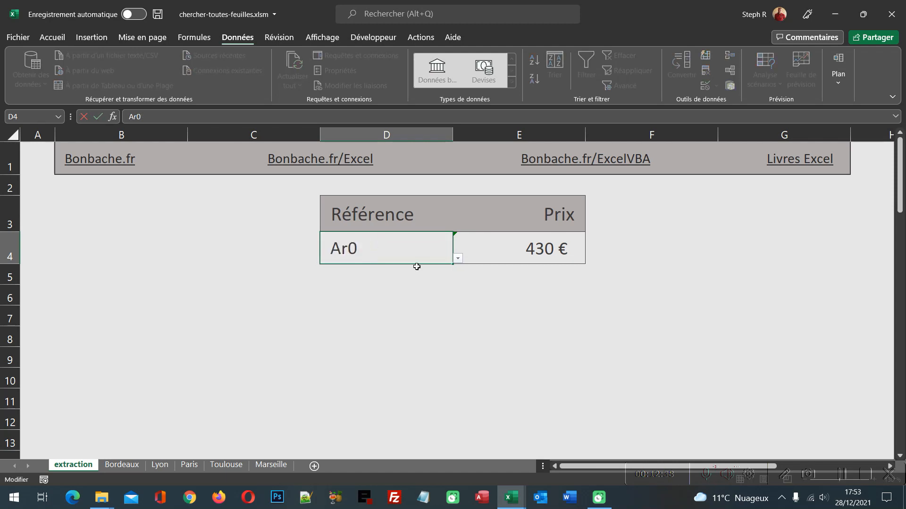
type("44")
key("Return")
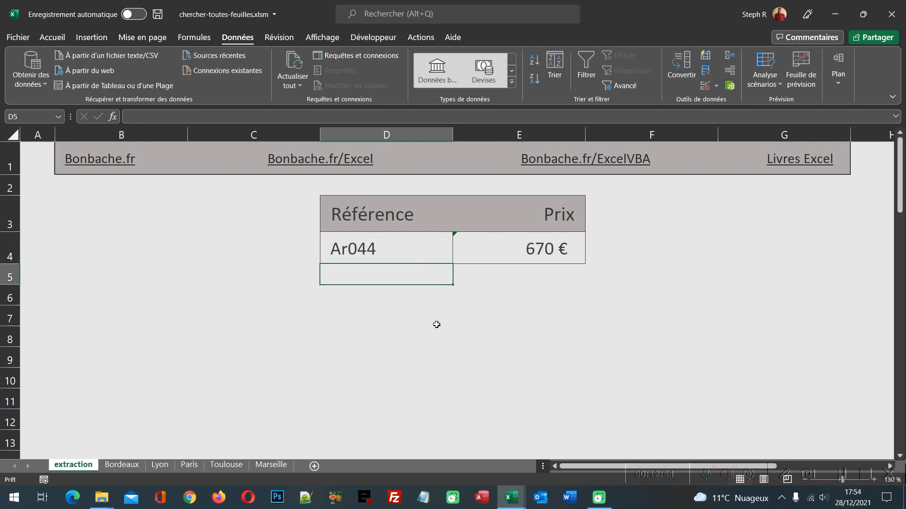
Check the price of reference Ar044 on the Marseille sheet against the extracted price, and return to the extraction sheet.
left_click(270, 465)
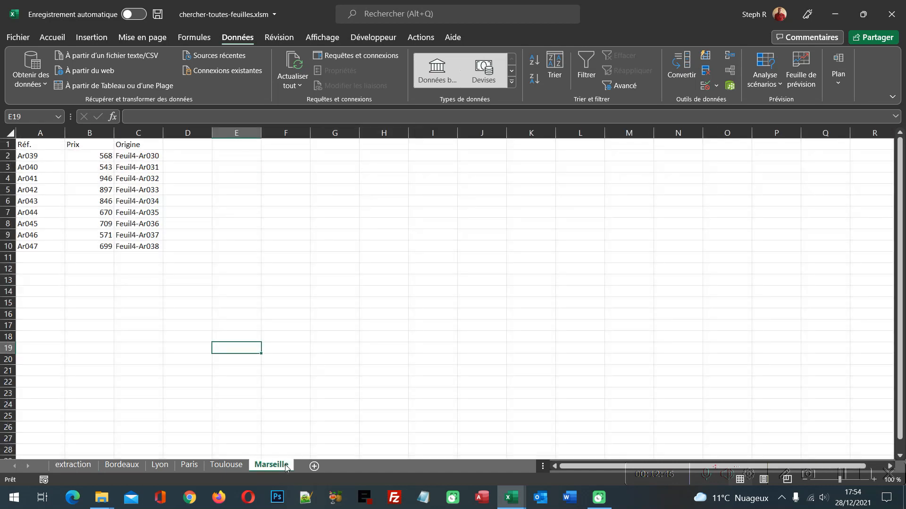
left_click(99, 214)
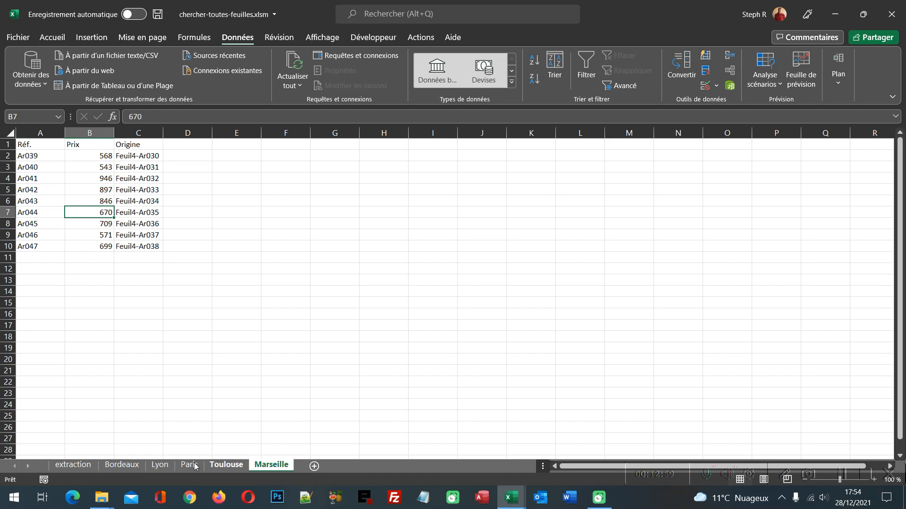
left_click(69, 466)
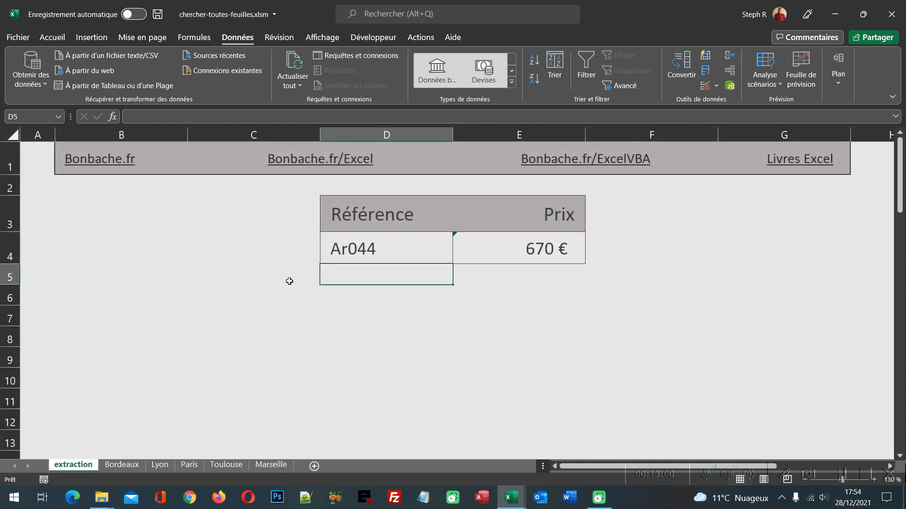
left_click(171, 280)
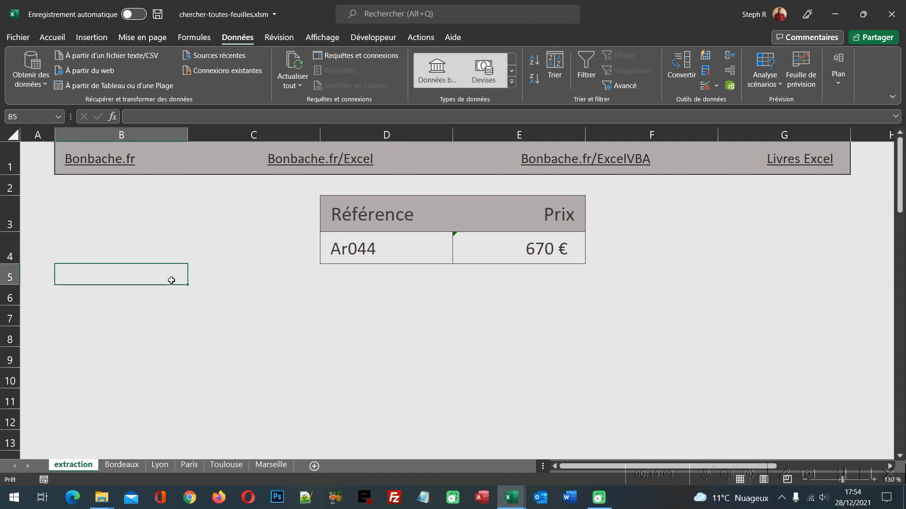